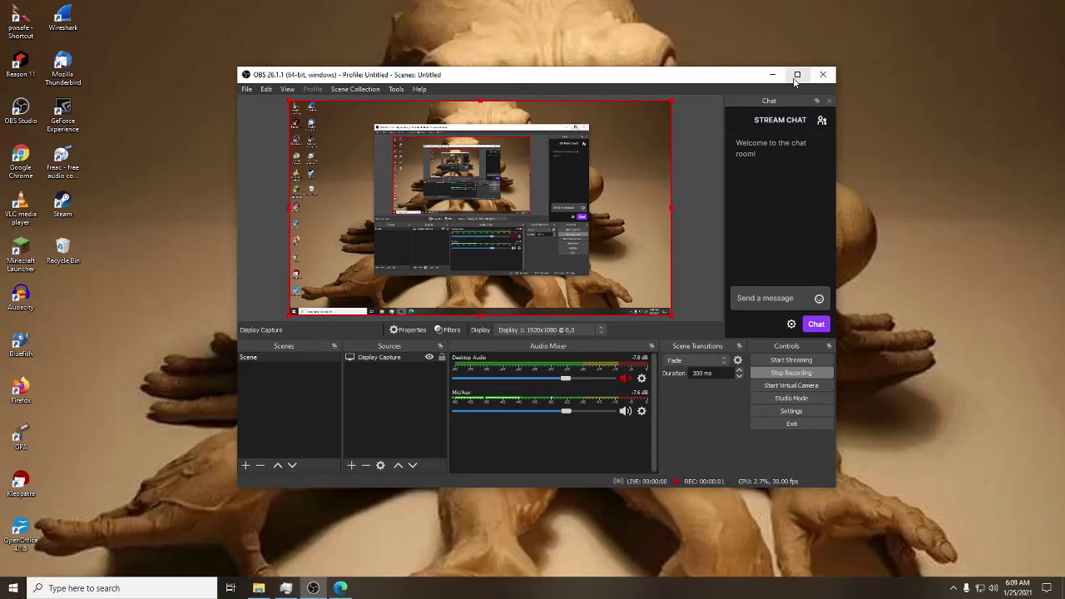
# Minimize the OBS Studio window to clear the desktop.
pyautogui.click(773, 76)
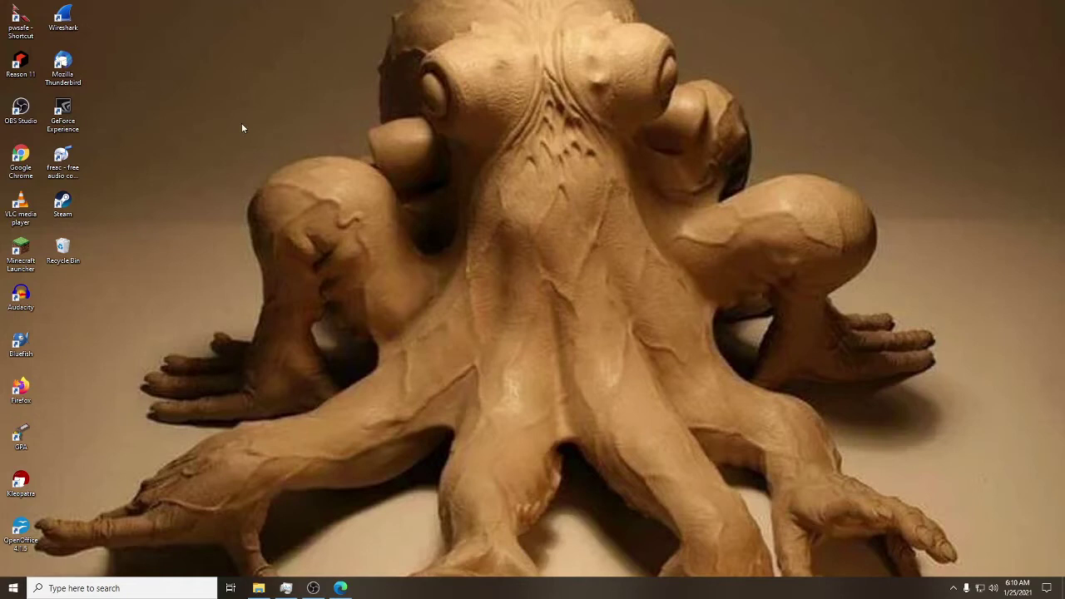
pyautogui.moveTo(168, 82); pyautogui.dragTo(755, 335)
pyautogui.moveTo(116, 537); pyautogui.dragTo(4, 46)
pyautogui.click(204, 125)
pyautogui.moveTo(340, 589)
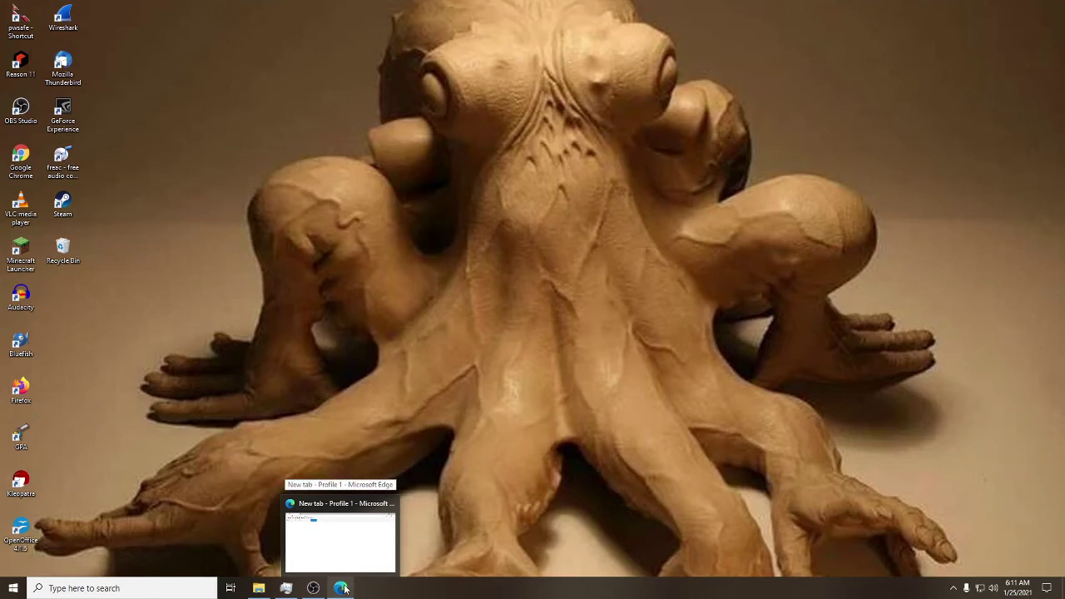
# Load mozilla.org in Edge and download the Firefox installer.
pyautogui.click(341, 588)
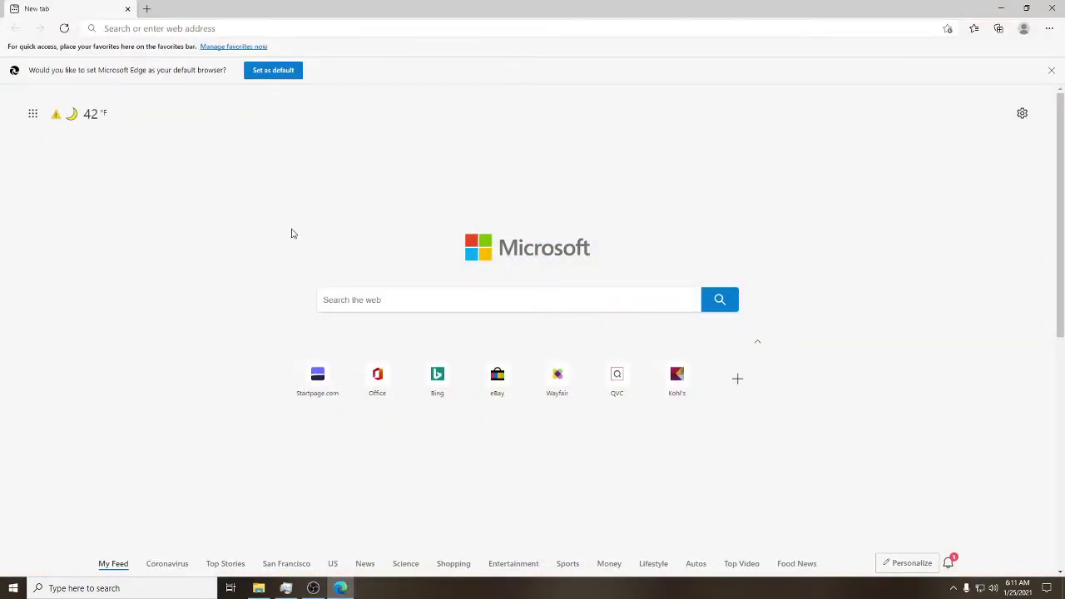
pyautogui.click(292, 29)
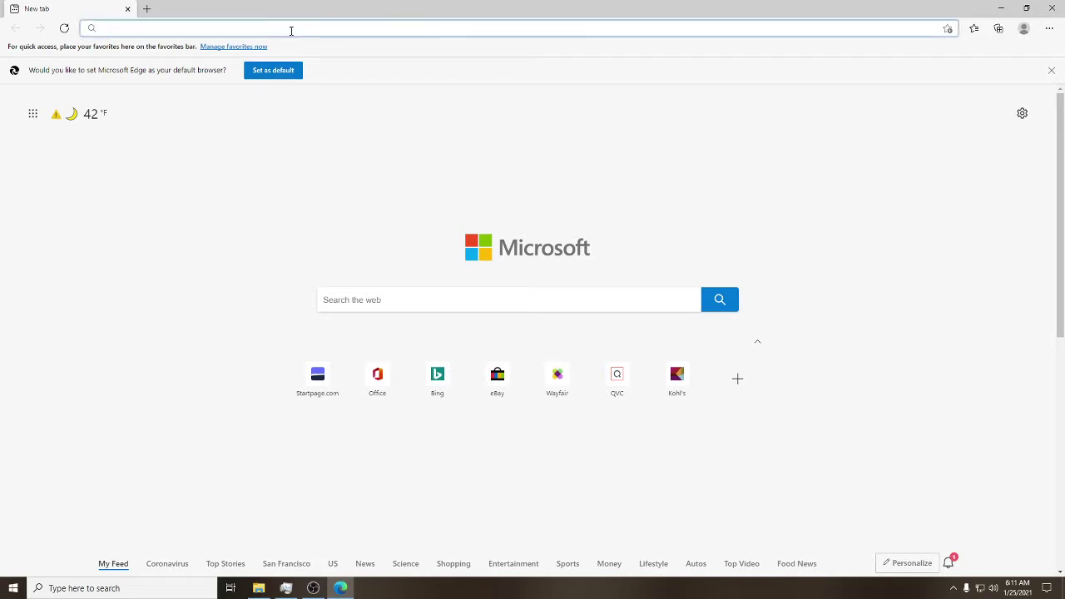
pyautogui.write('mozil')
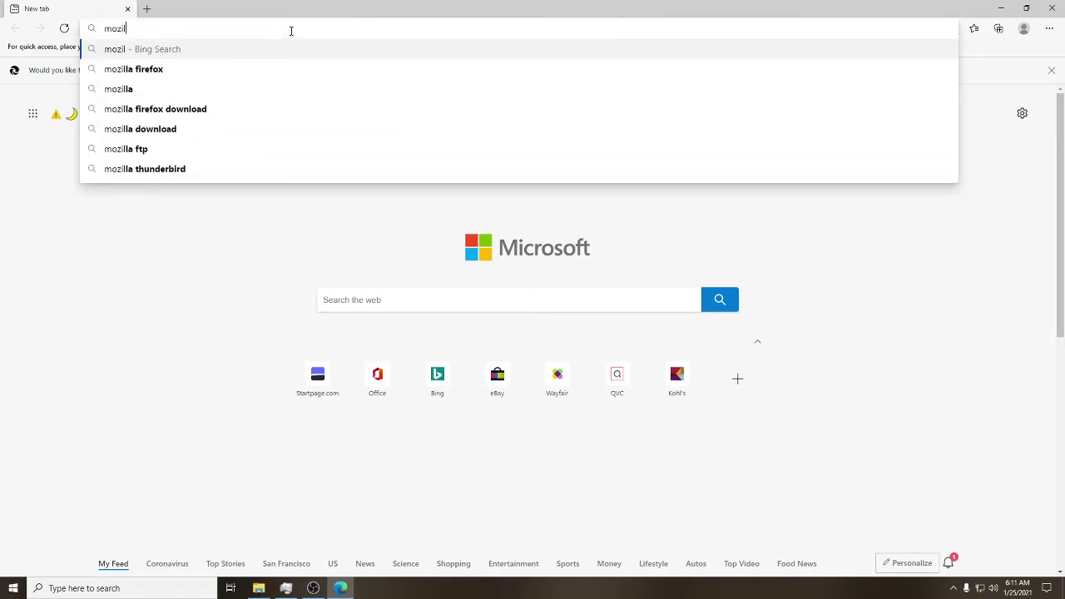
pyautogui.write('la.org')
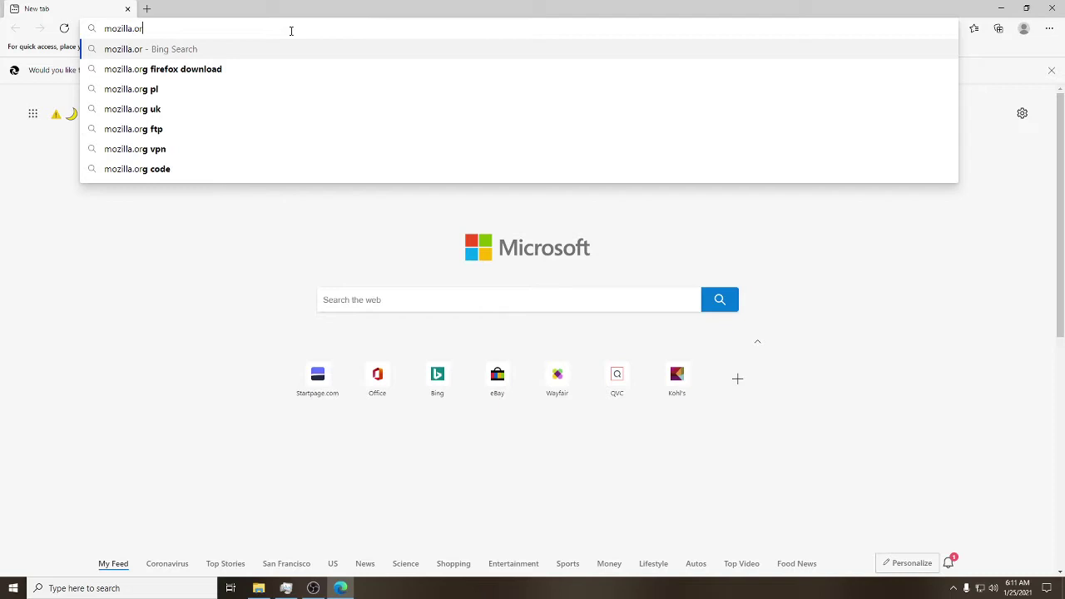
pyautogui.press('Return')
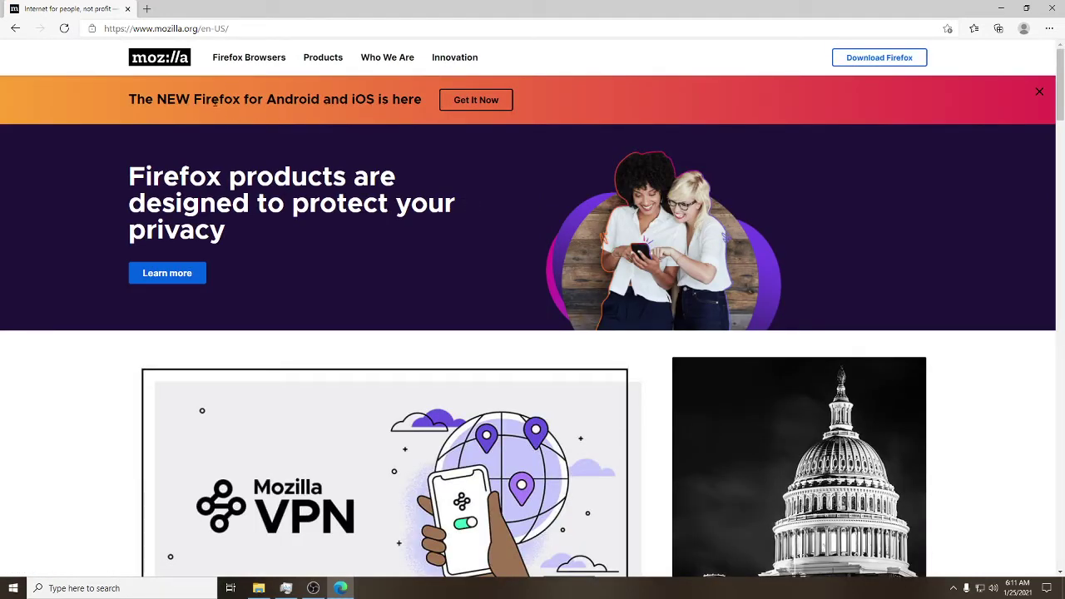
pyautogui.click(844, 59)
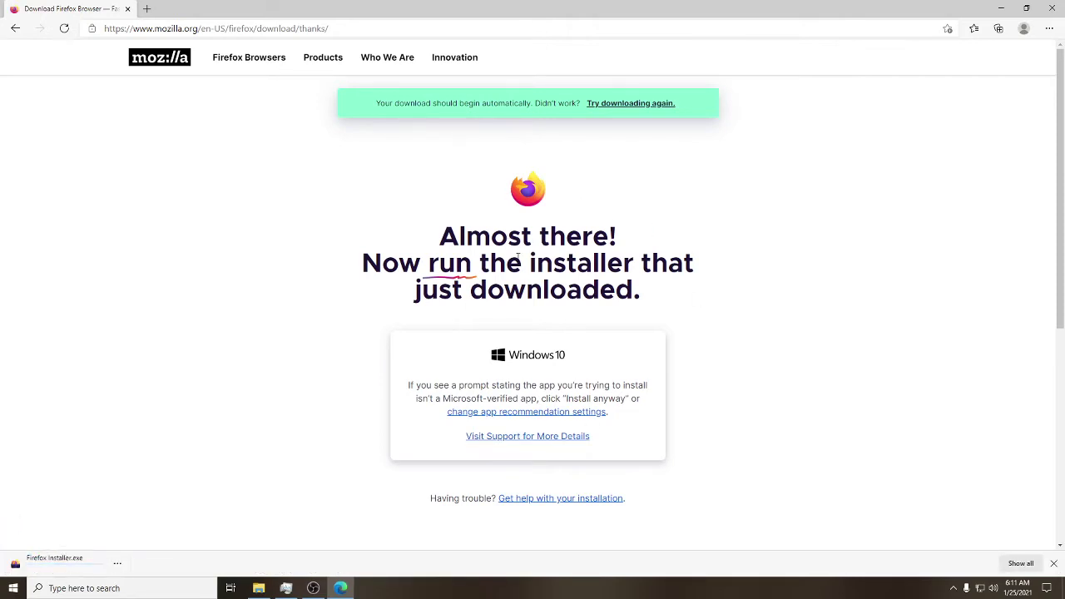
# Retry the Firefox installer download and run the new installer file.
pyautogui.click(624, 105)
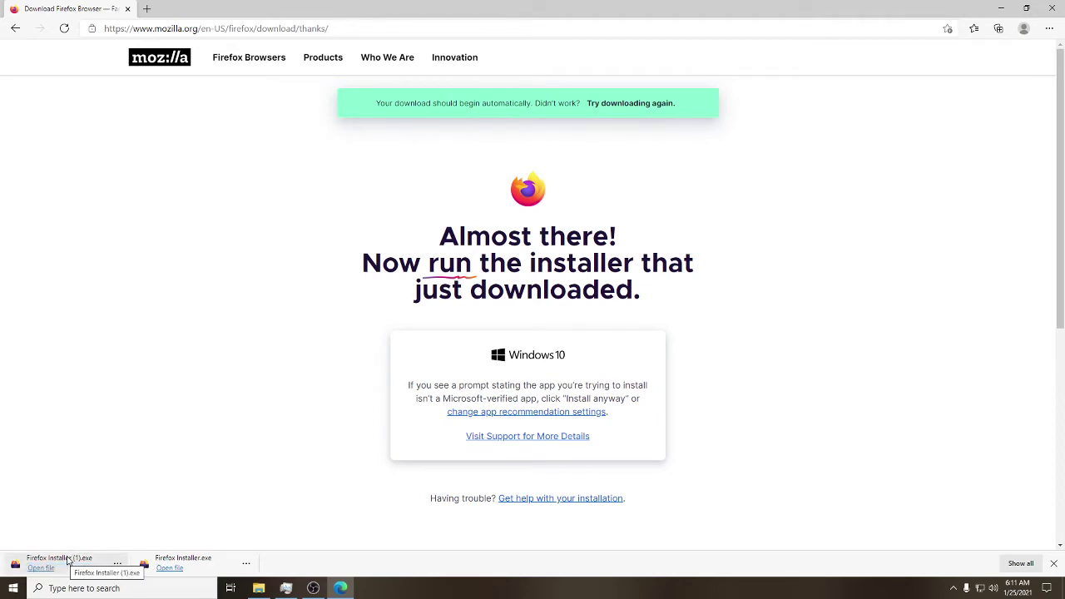
pyautogui.click(65, 563)
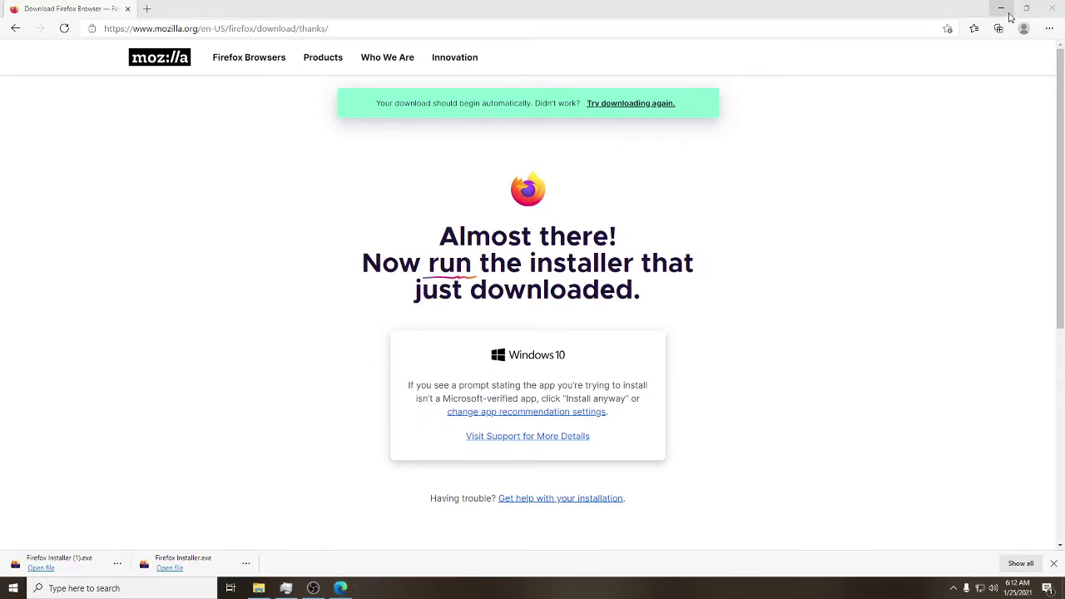
# Close Edge and bring the Firefox Welcome window forward through Task View.
pyautogui.click(1051, 9)
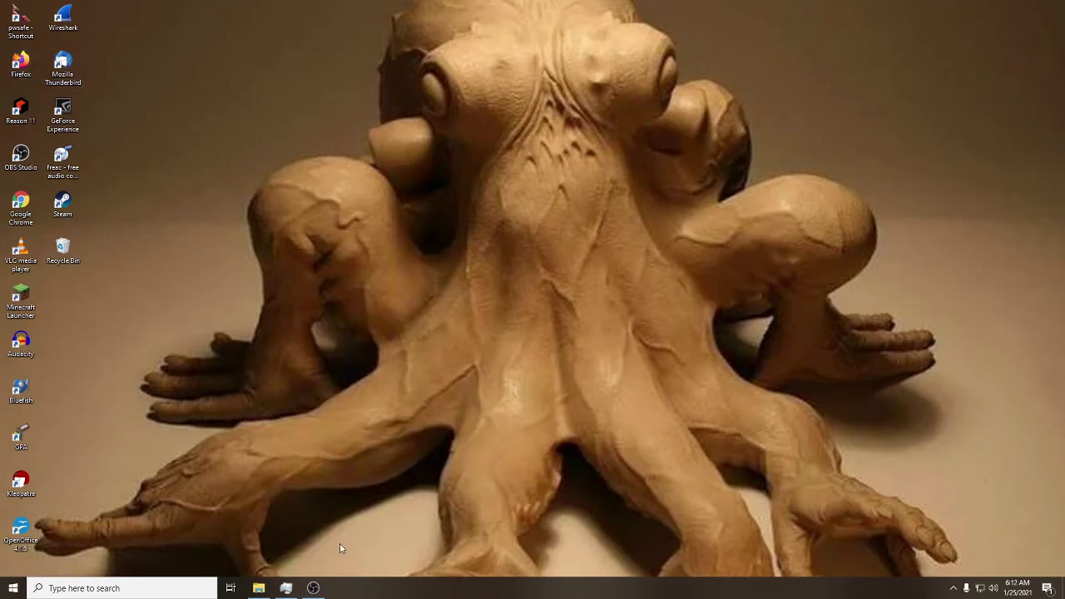
pyautogui.rightClick(351, 593)
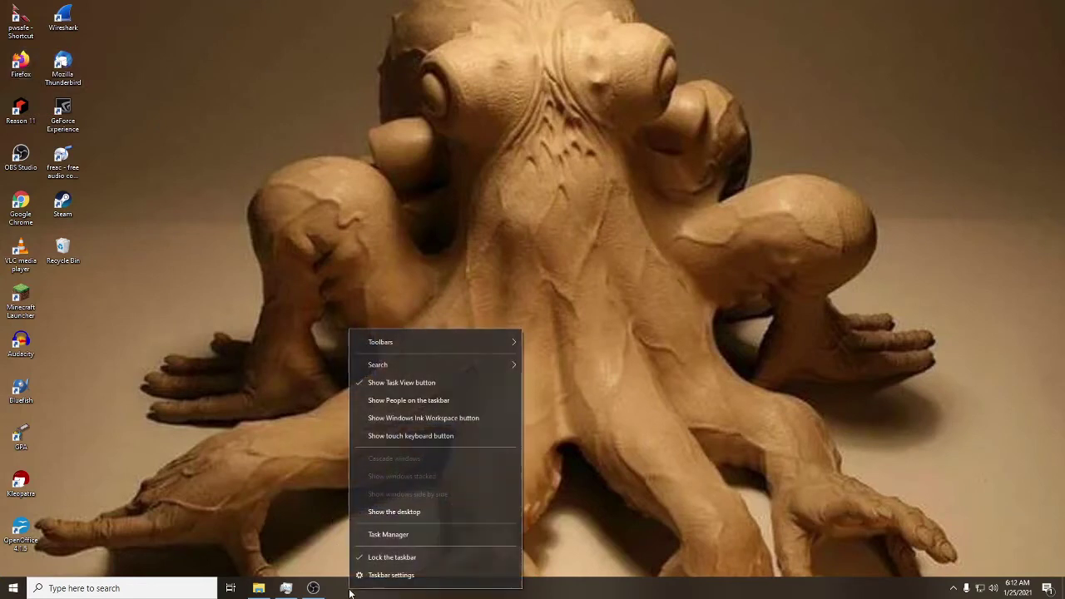
pyautogui.click(298, 554)
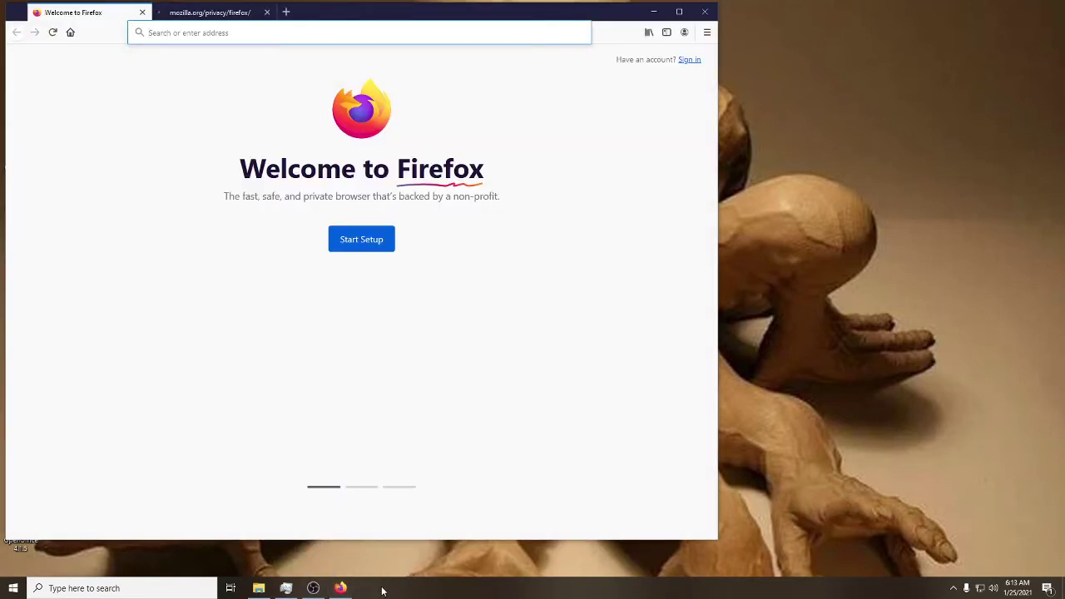
pyautogui.rightClick(382, 591)
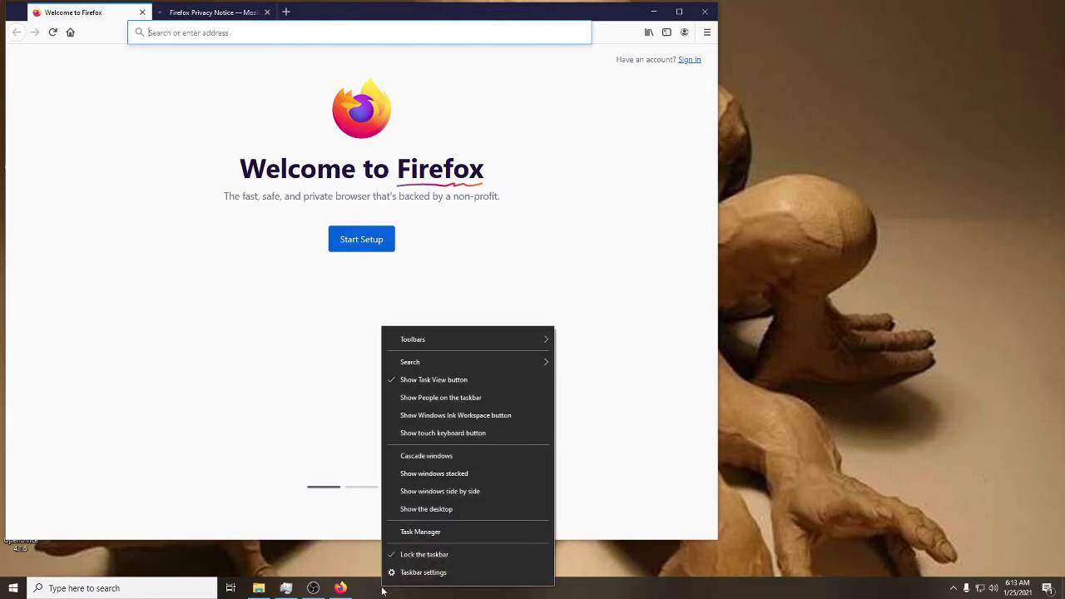
pyautogui.click(352, 568)
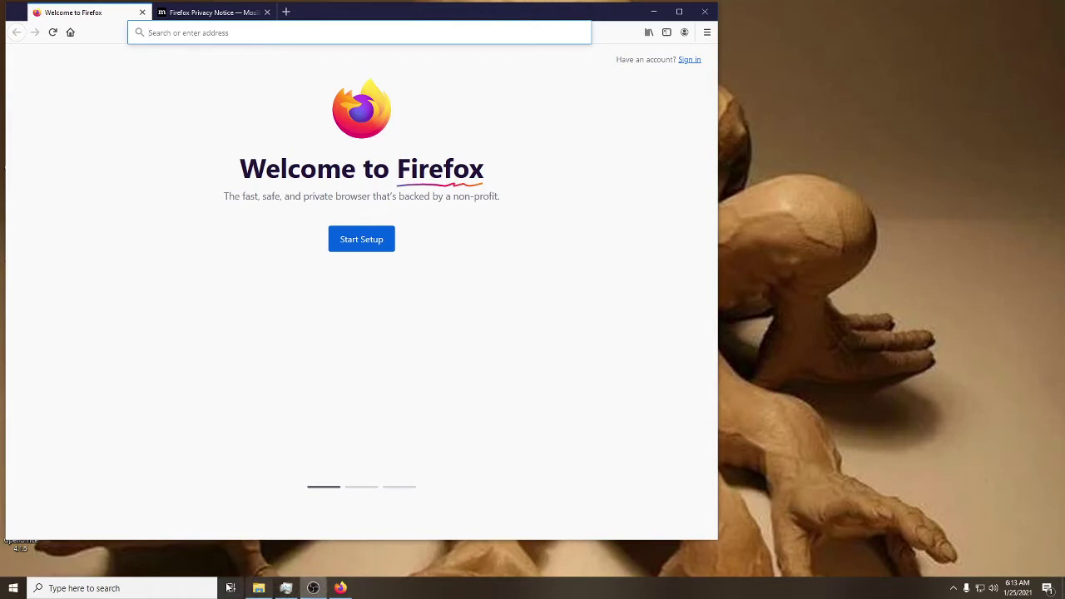
pyautogui.rightClick(227, 587)
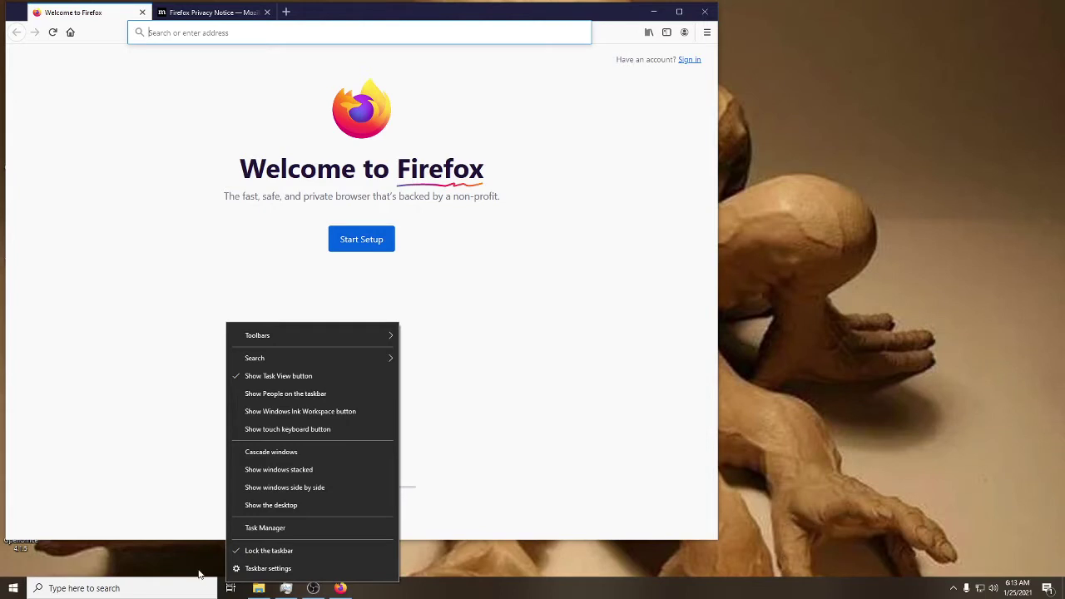
pyautogui.click(190, 559)
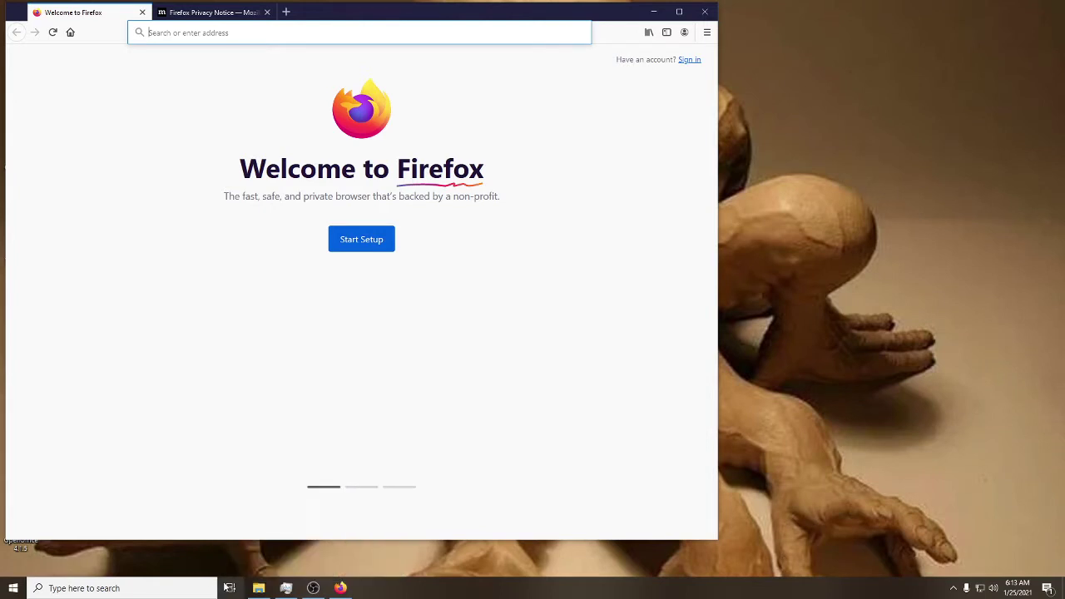
pyautogui.click(229, 587)
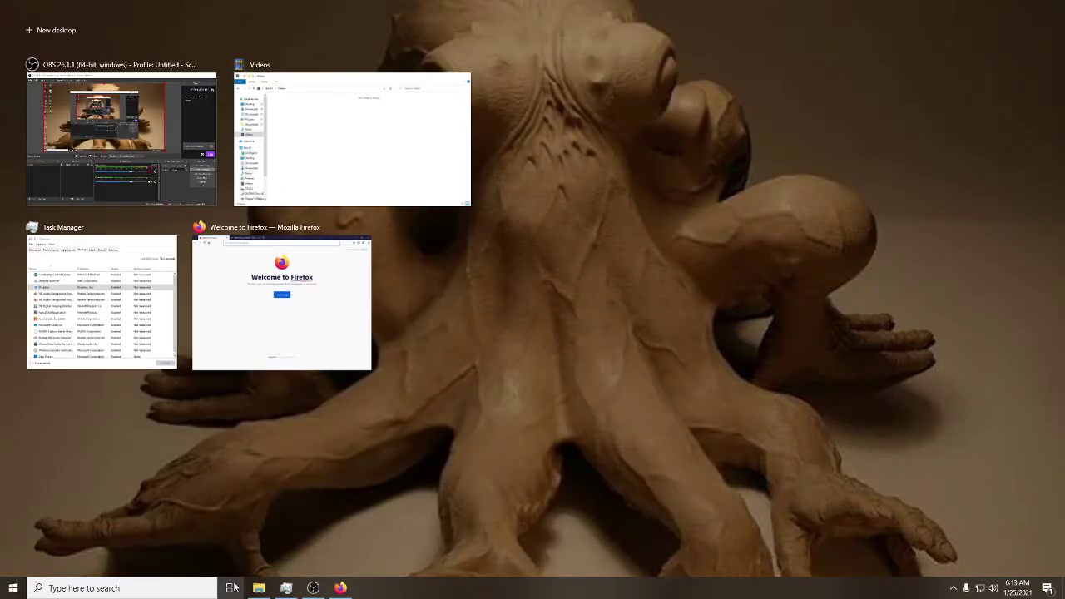
pyautogui.click(230, 587)
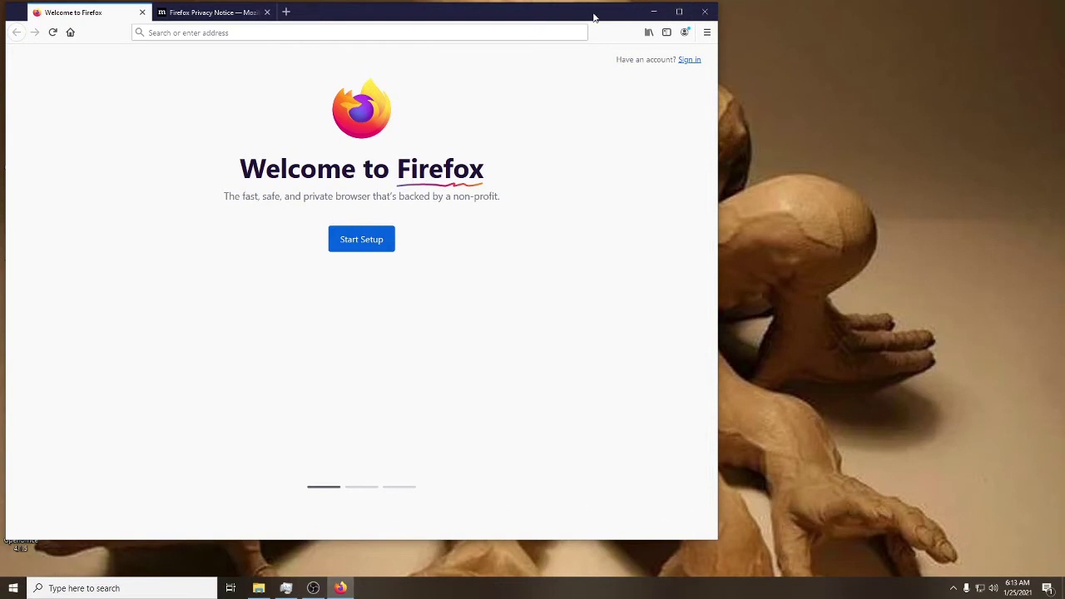
# Open Firefox Options and choose Make Default under Startup.
pyautogui.moveTo(594, 17); pyautogui.dragTo(866, 67)
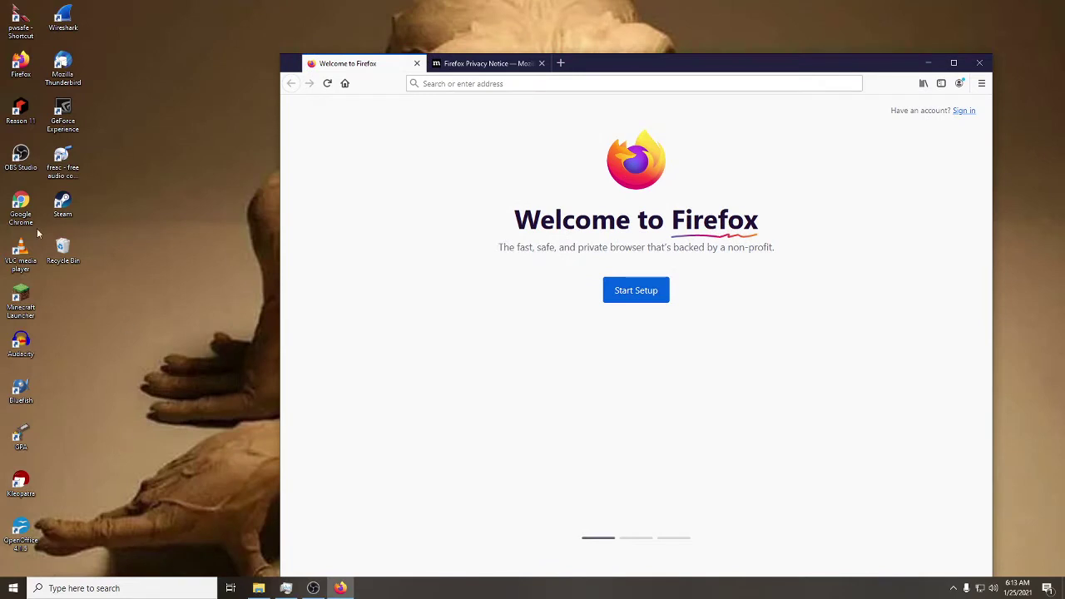
pyautogui.click(196, 272)
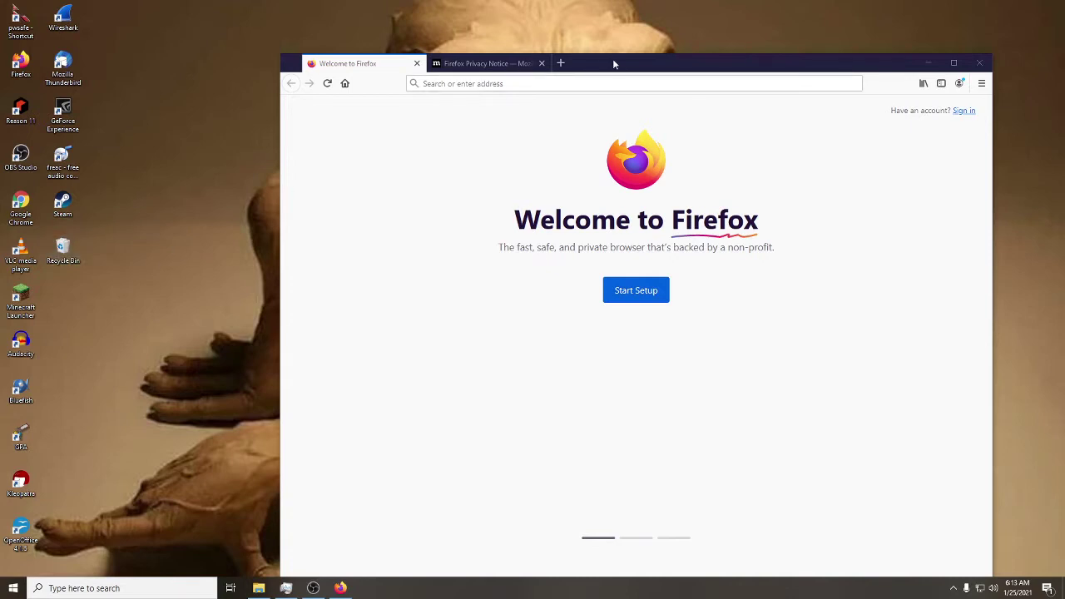
pyautogui.moveTo(615, 60)
pyautogui.mouseDown()
pyautogui.moveTo(579, 64)
pyautogui.moveTo(512, 42)
pyautogui.moveTo(461, 41)
pyautogui.mouseUp()
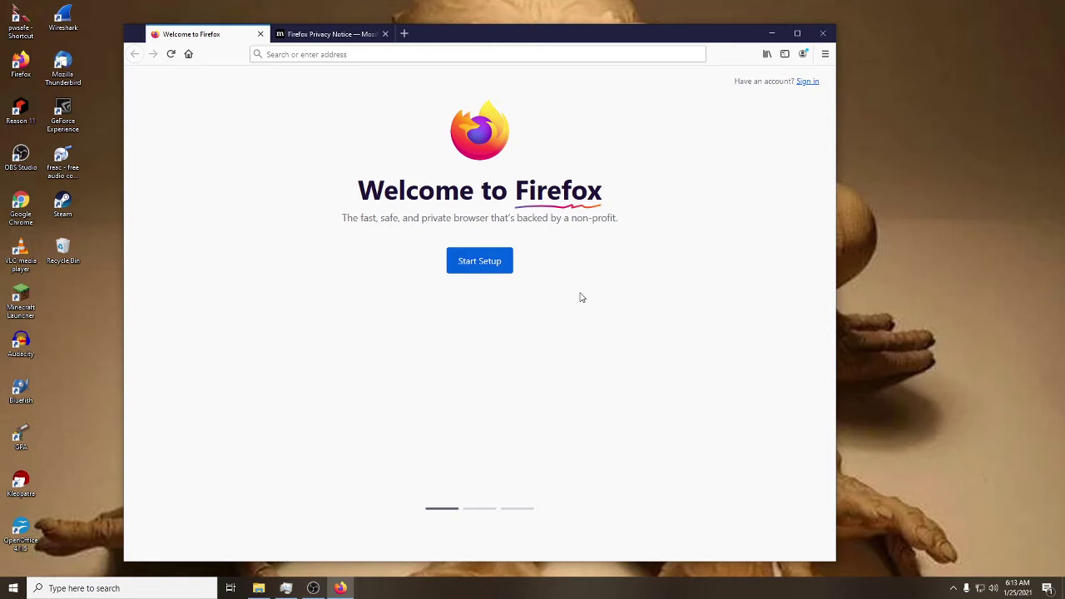
pyautogui.click(824, 54)
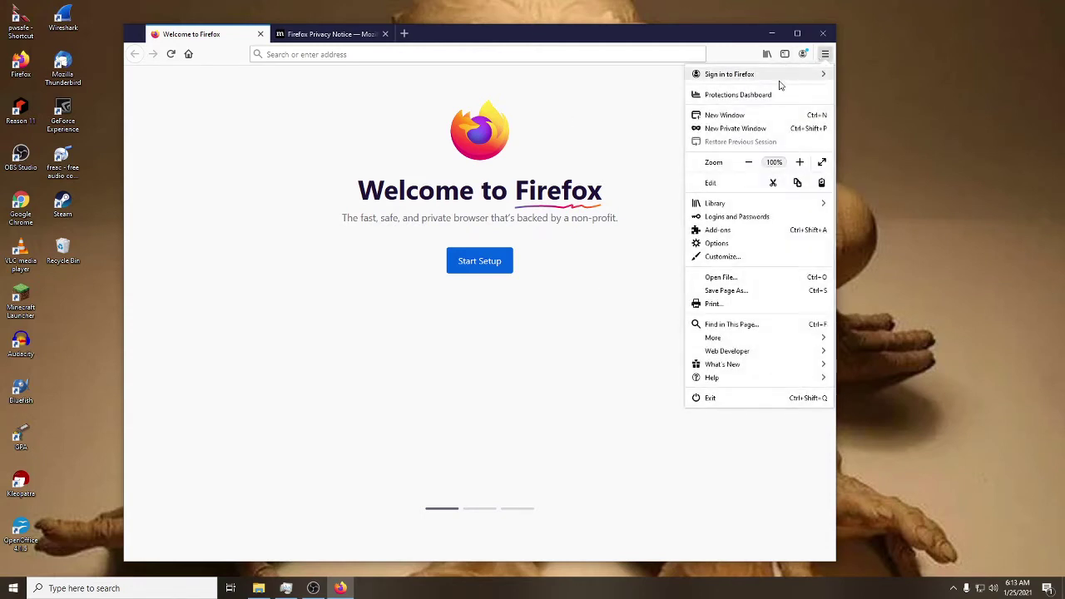
pyautogui.click(717, 243)
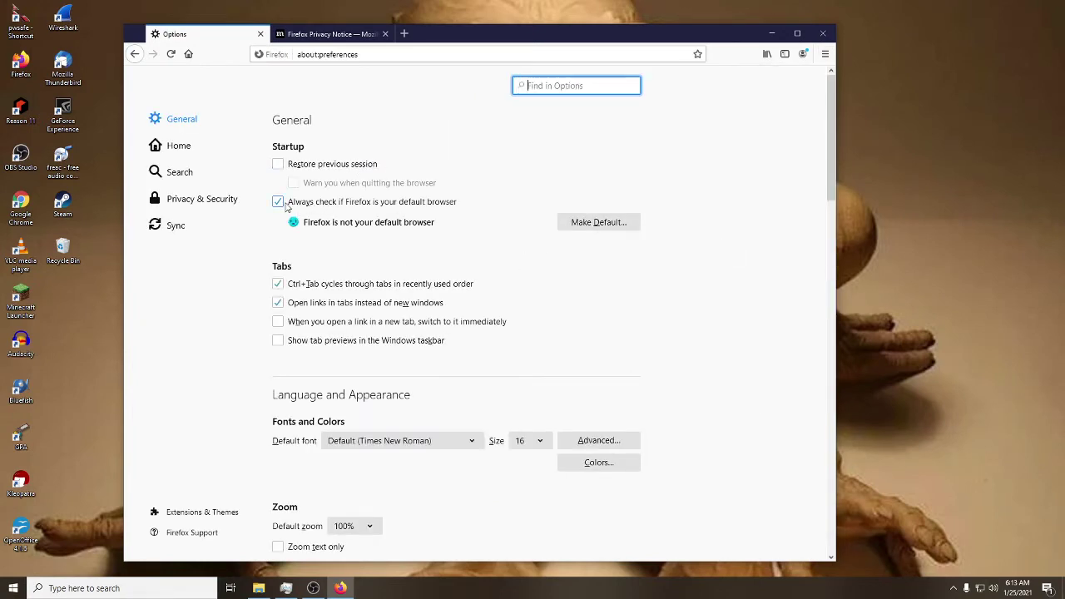
pyautogui.click(587, 222)
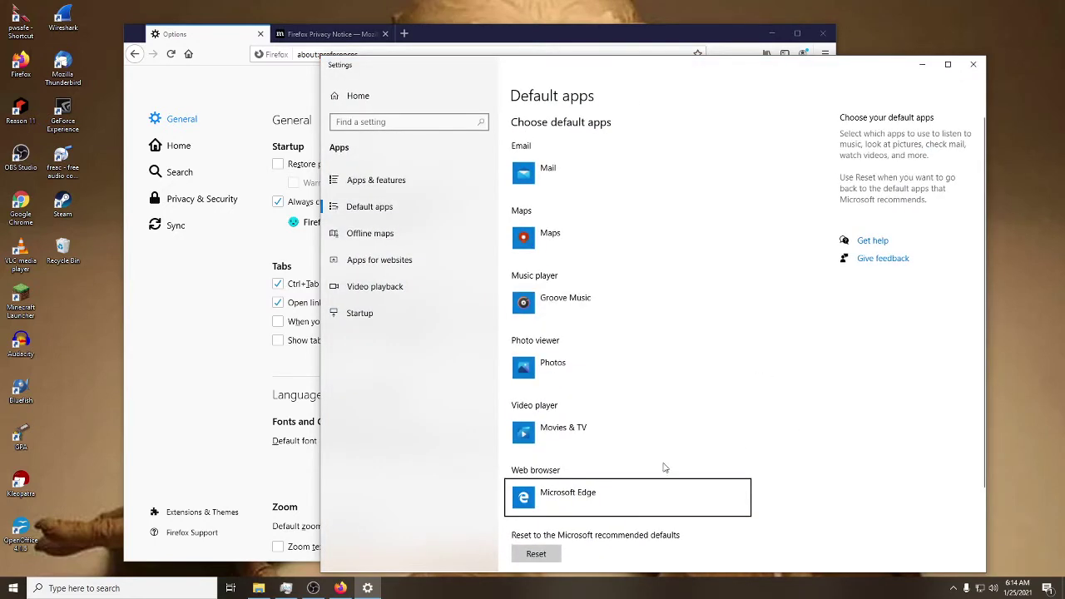
# Switch the Windows default web browser from Microsoft Edge to Firefox.
pyautogui.click(596, 494)
pyautogui.click(596, 494)
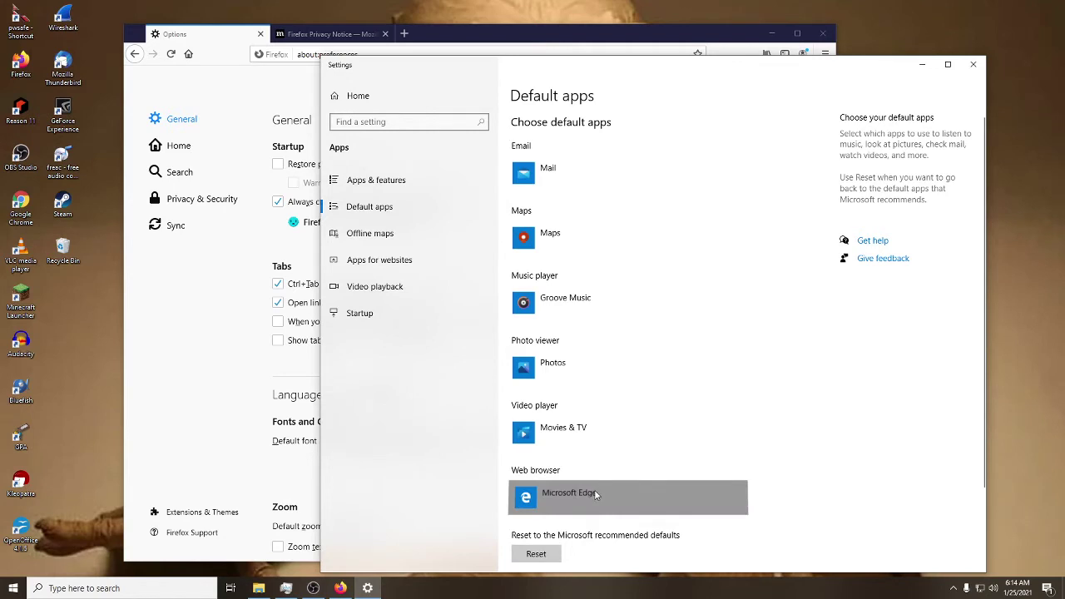
pyautogui.click(678, 342)
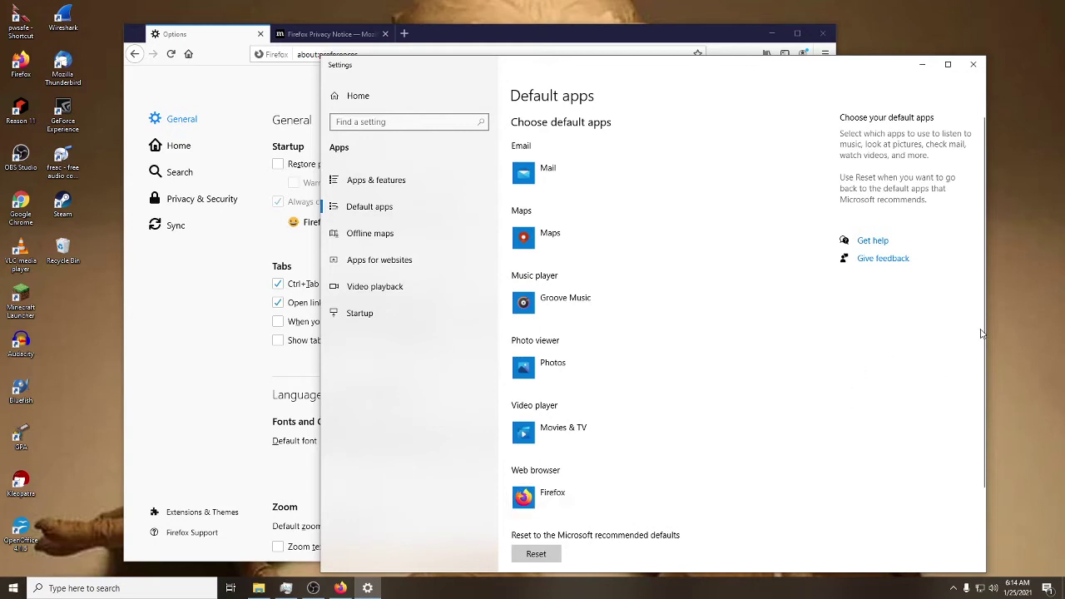
pyautogui.moveTo(981, 333); pyautogui.dragTo(961, 447)
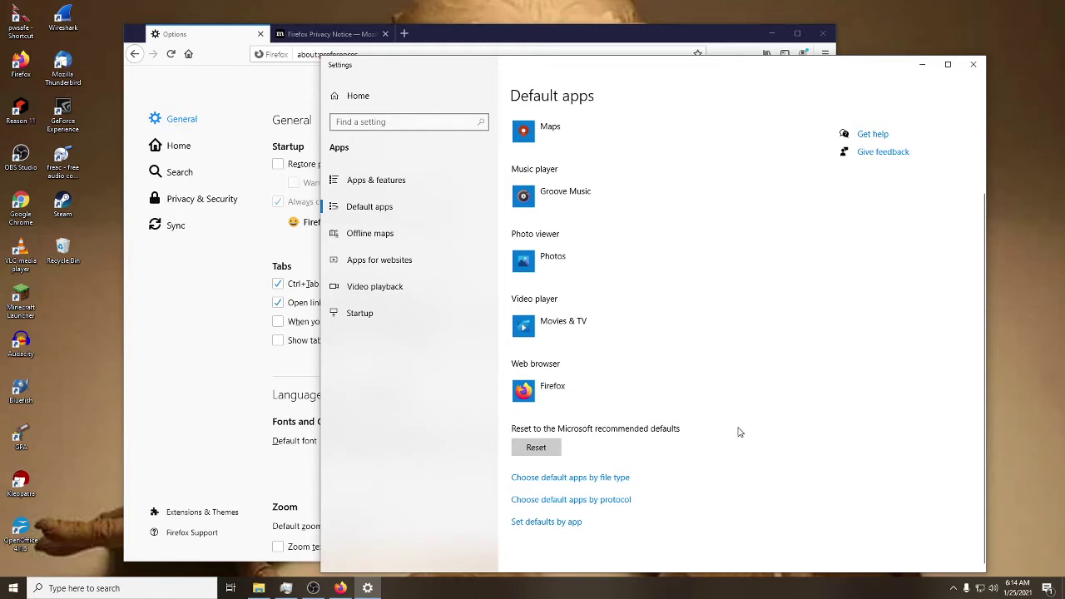
# Close Windows Settings and scroll Firefox's General options down to Network Settings.
pyautogui.click(973, 66)
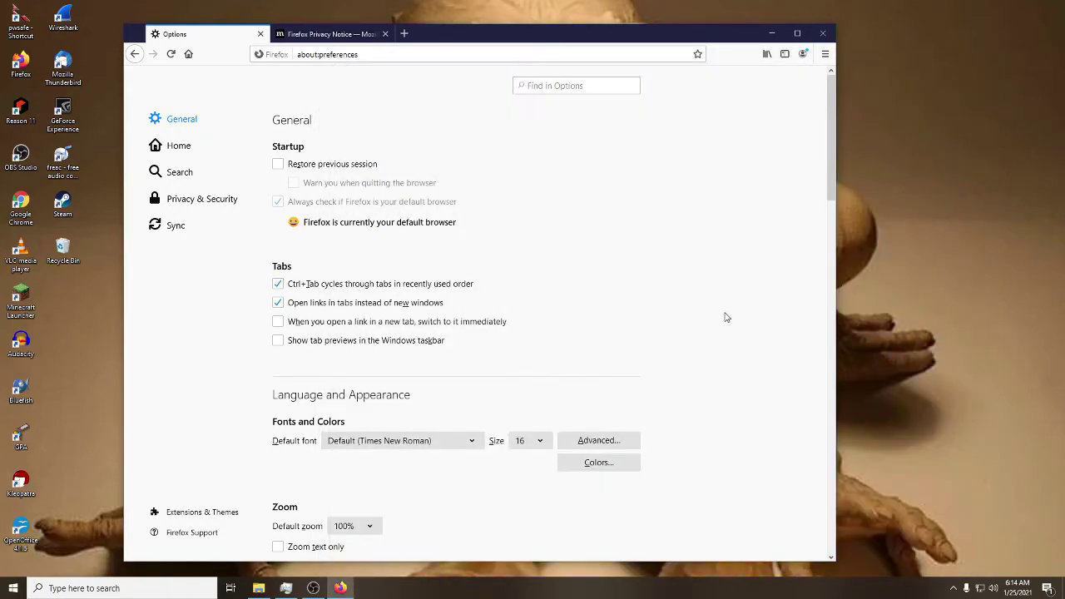
pyautogui.scroll(-3, 696, 392)
pyautogui.scroll(-2, 696, 392)
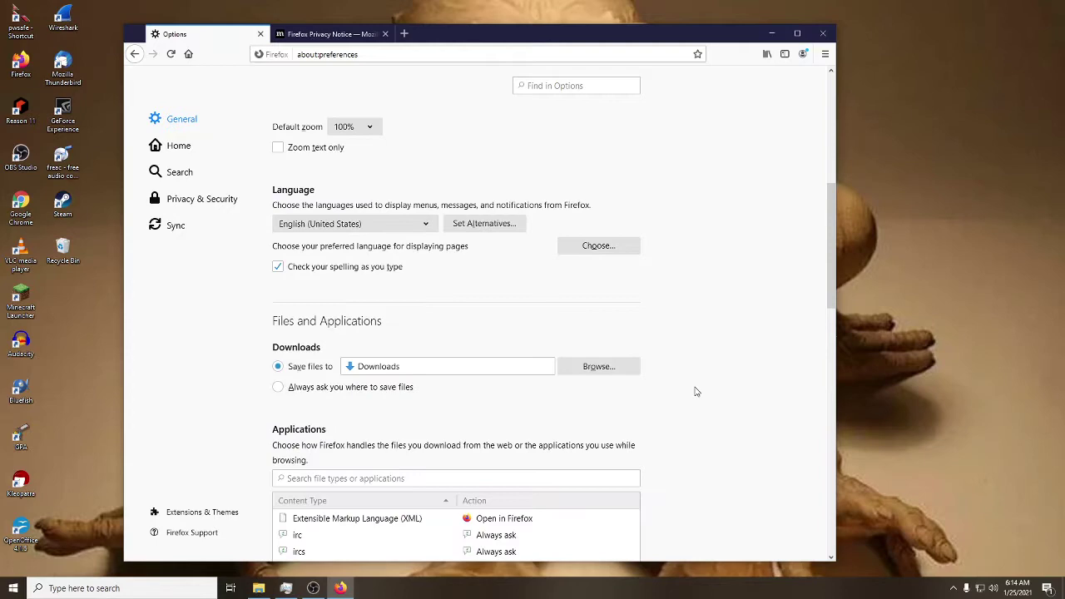
pyautogui.scroll(-2, 684, 395)
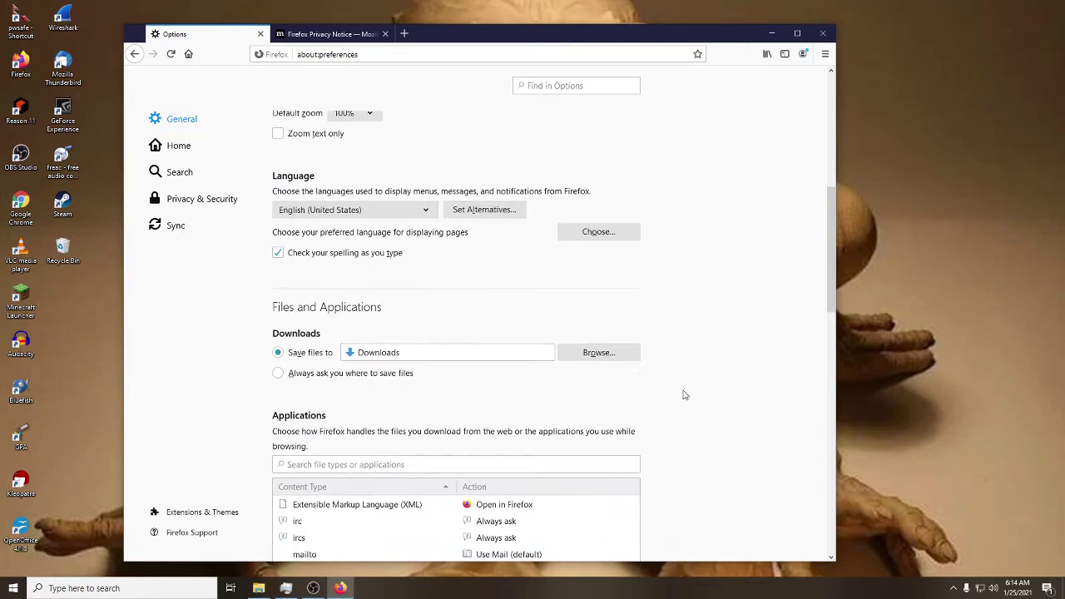
pyautogui.scroll(-2, 684, 395)
pyautogui.scroll(-3, 684, 395)
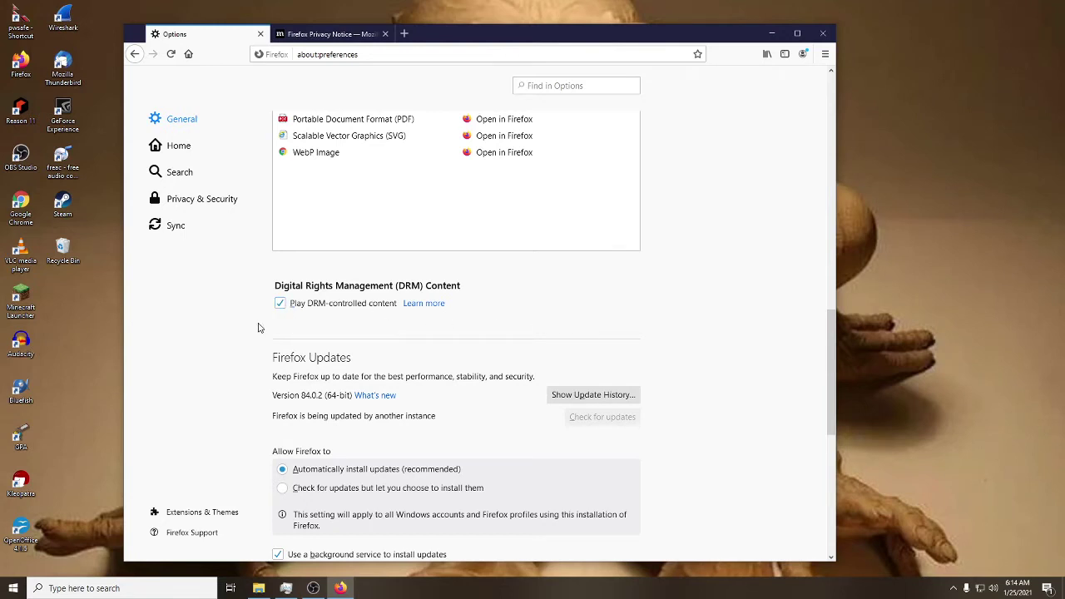
pyautogui.scroll(-4, 707, 330)
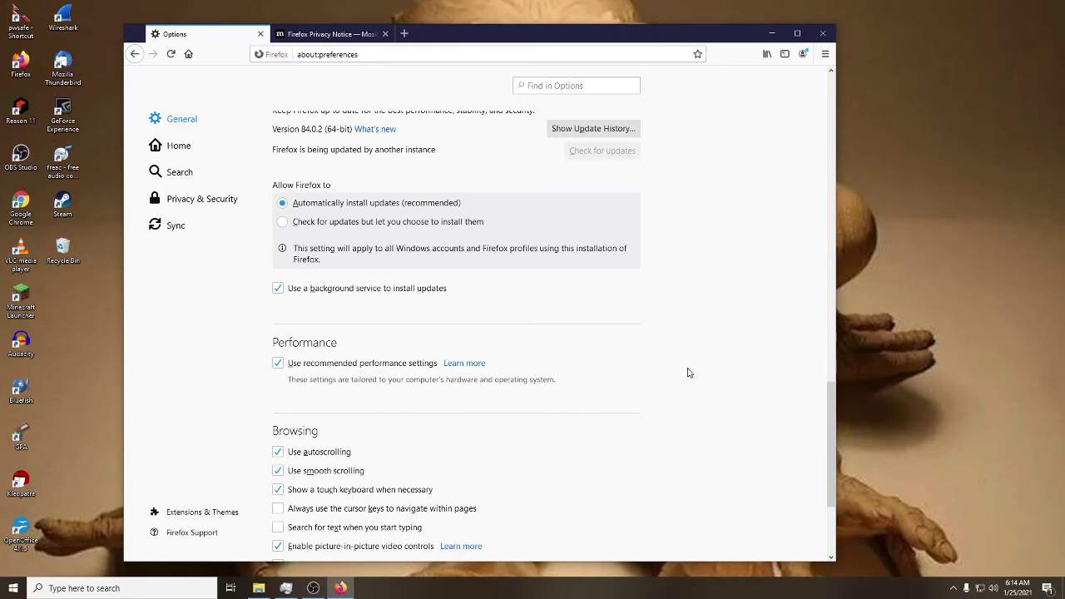
pyautogui.scroll(-3, 687, 372)
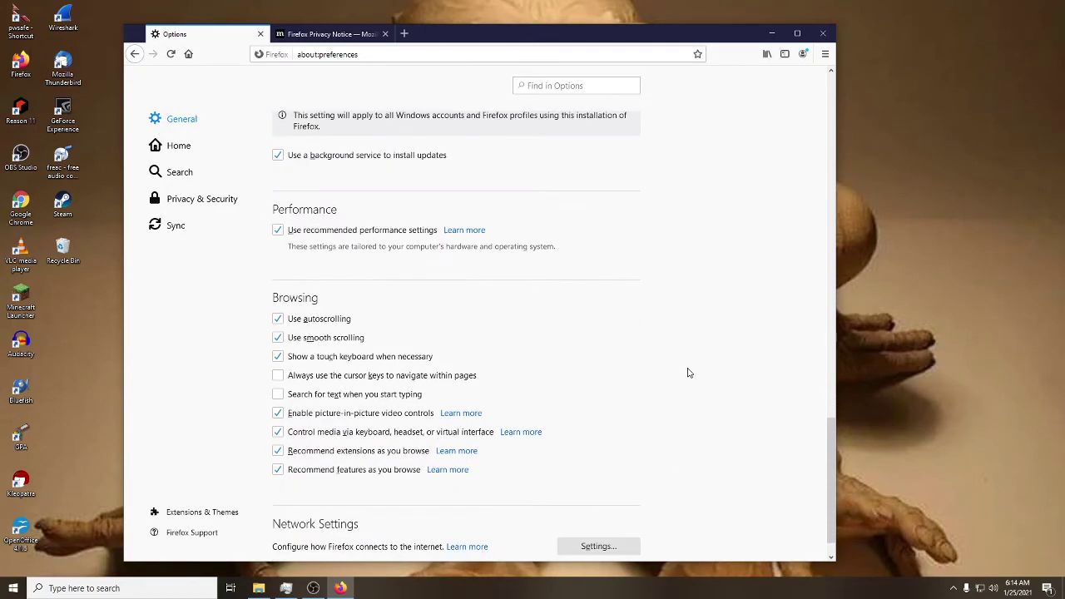
pyautogui.scroll(-1, 687, 372)
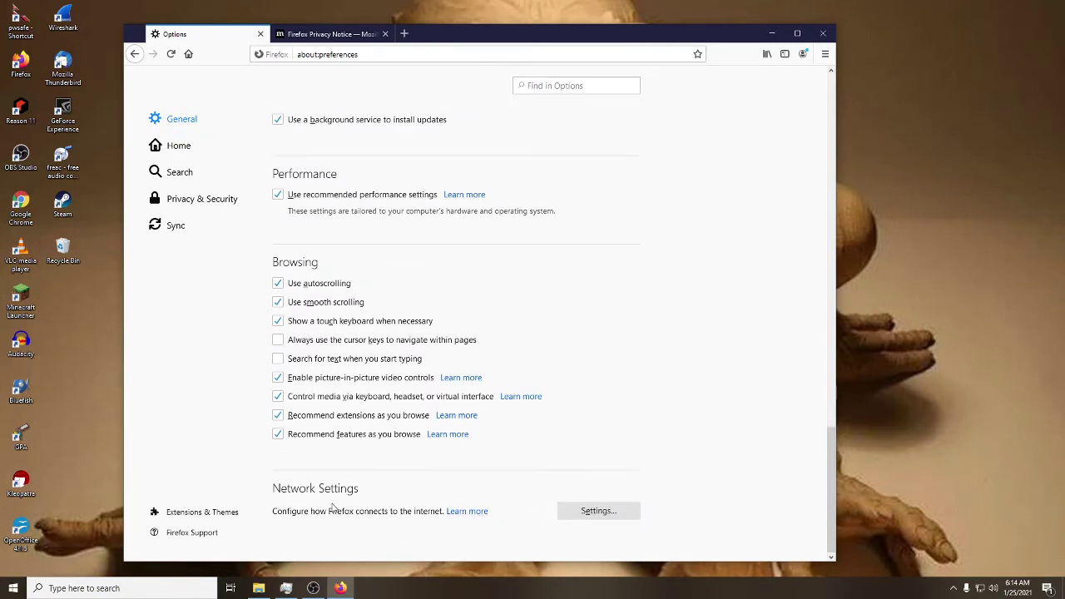
# Uncheck Enable DNS over HTTPS in the connection settings and confirm with OK.
pyautogui.click(592, 511)
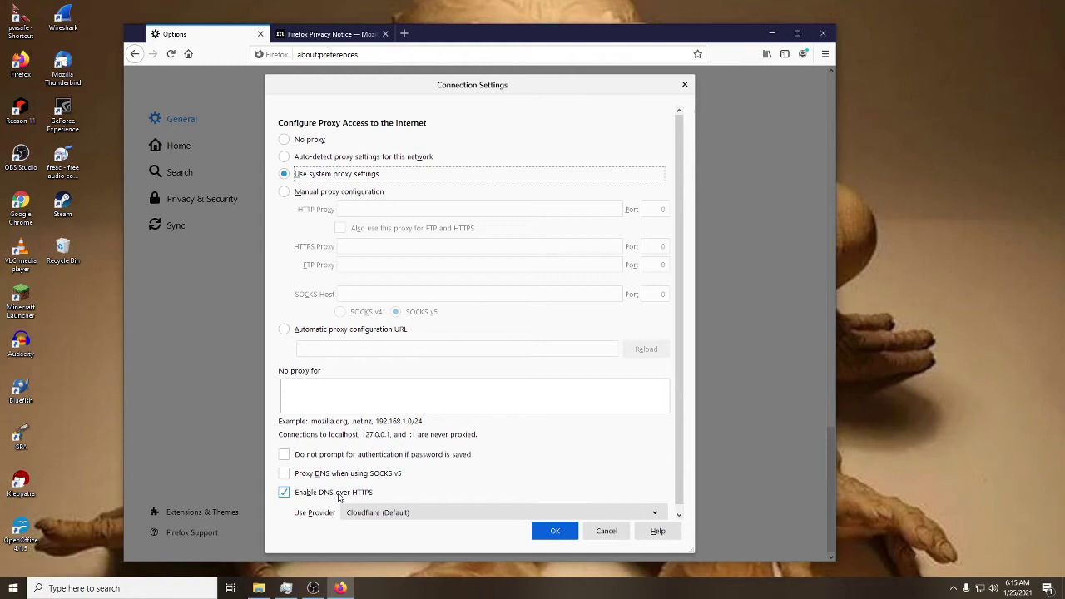
pyautogui.click(284, 492)
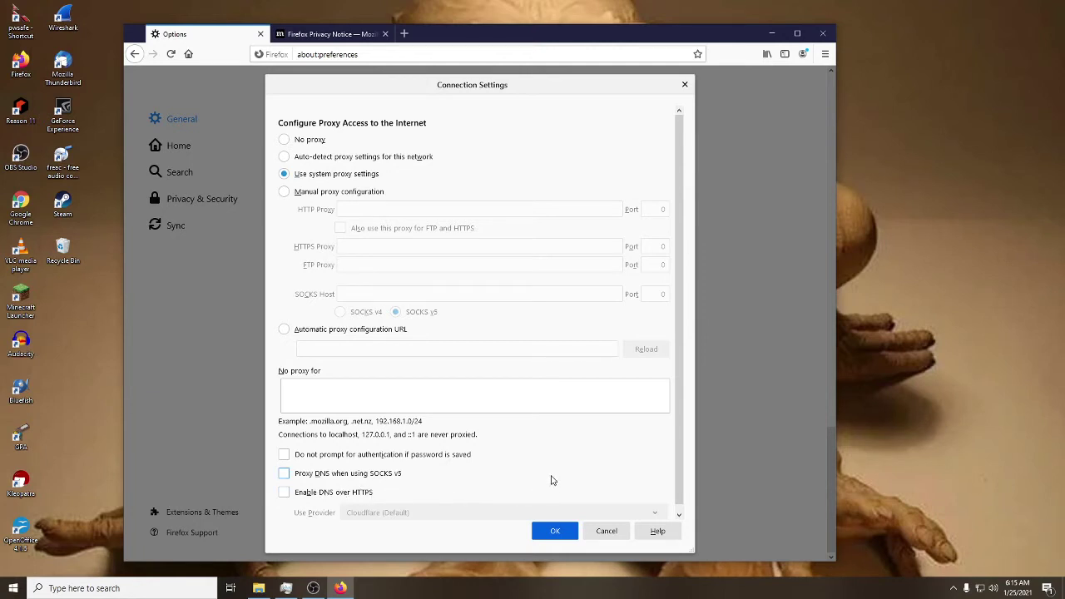
pyautogui.click(554, 532)
pyautogui.click(555, 531)
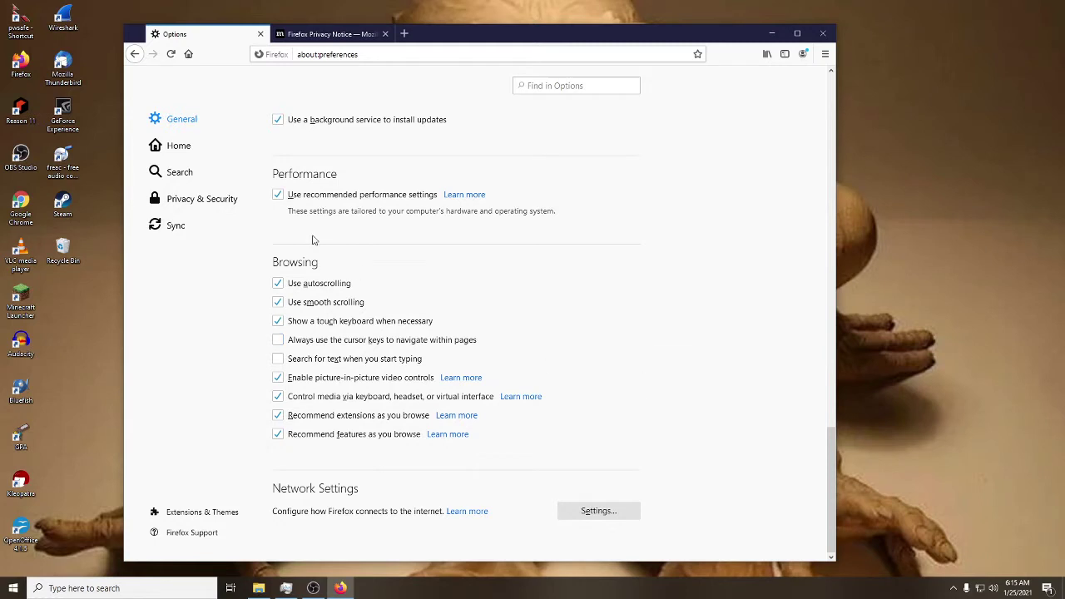
# Set the Firefox homepage and new windows to Custom URLs.
pyautogui.click(185, 147)
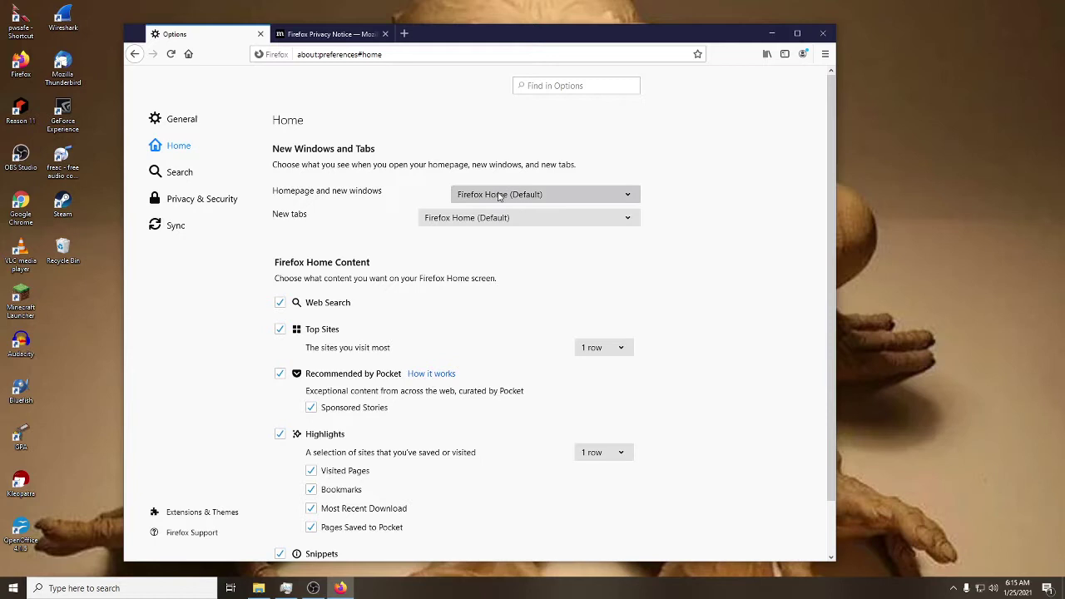
pyautogui.click(471, 192)
pyautogui.click(491, 229)
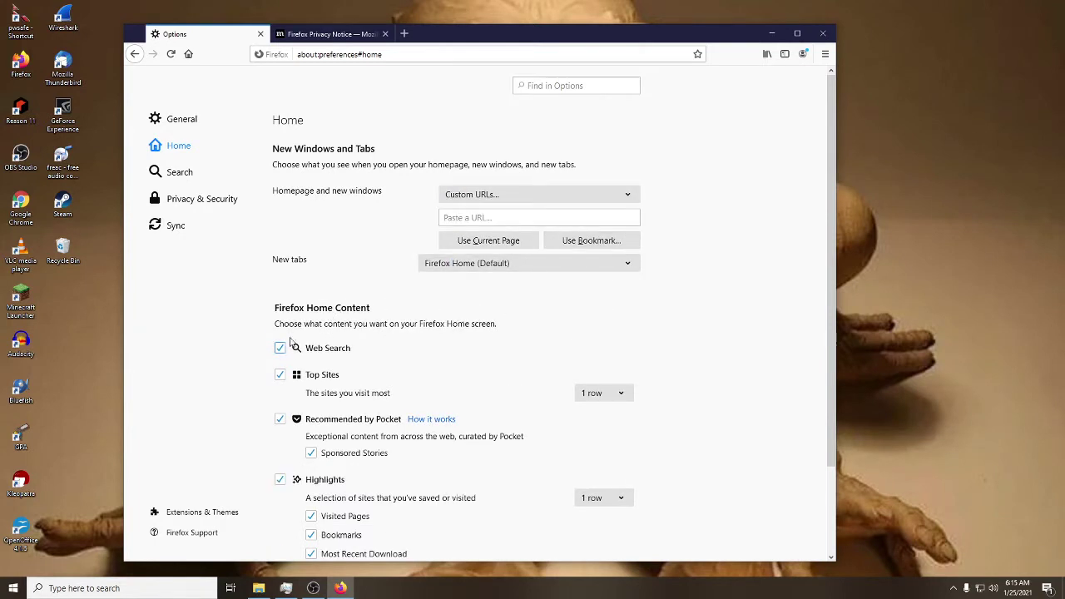
# Uncheck Web Search, Top Sites, Pocket, Highlights and Snippets from Firefox Home content.
pyautogui.scroll(-2, 704, 328)
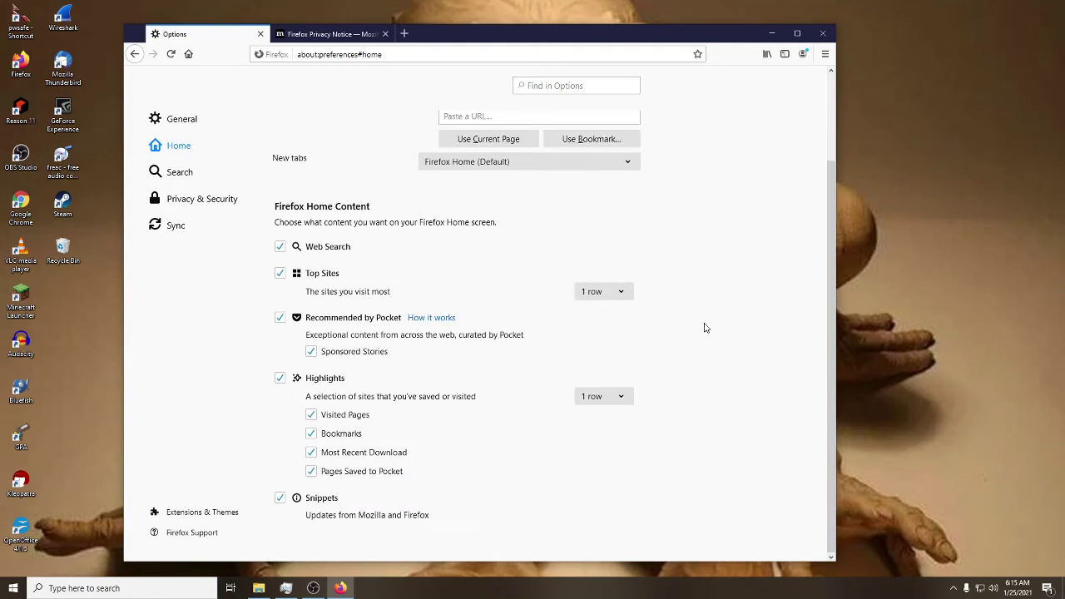
pyautogui.click(280, 247)
pyautogui.click(280, 273)
pyautogui.click(279, 318)
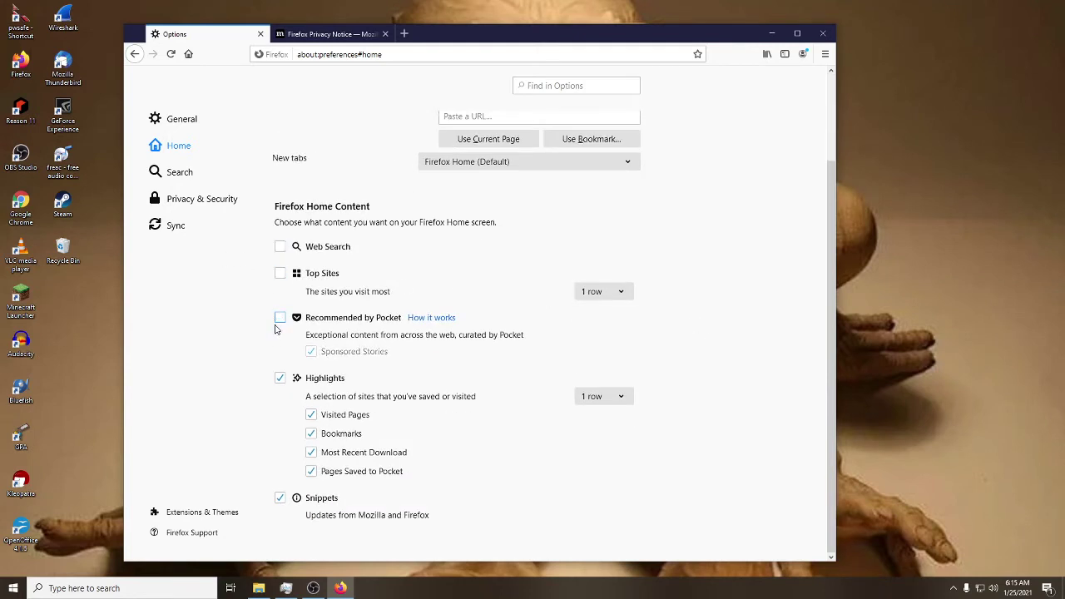
pyautogui.click(280, 378)
pyautogui.click(280, 498)
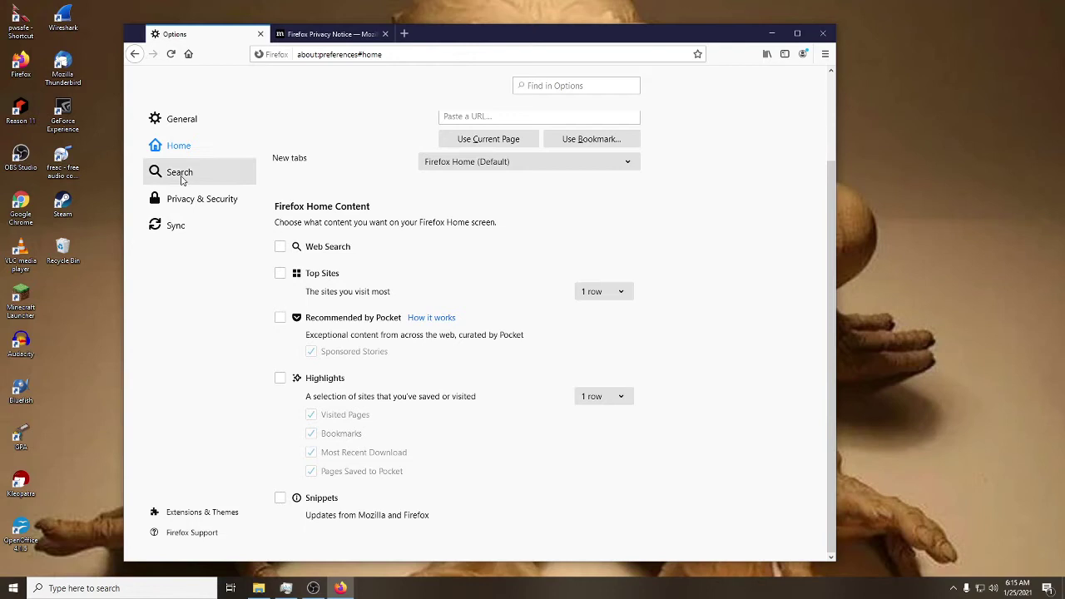
pyautogui.click(229, 174)
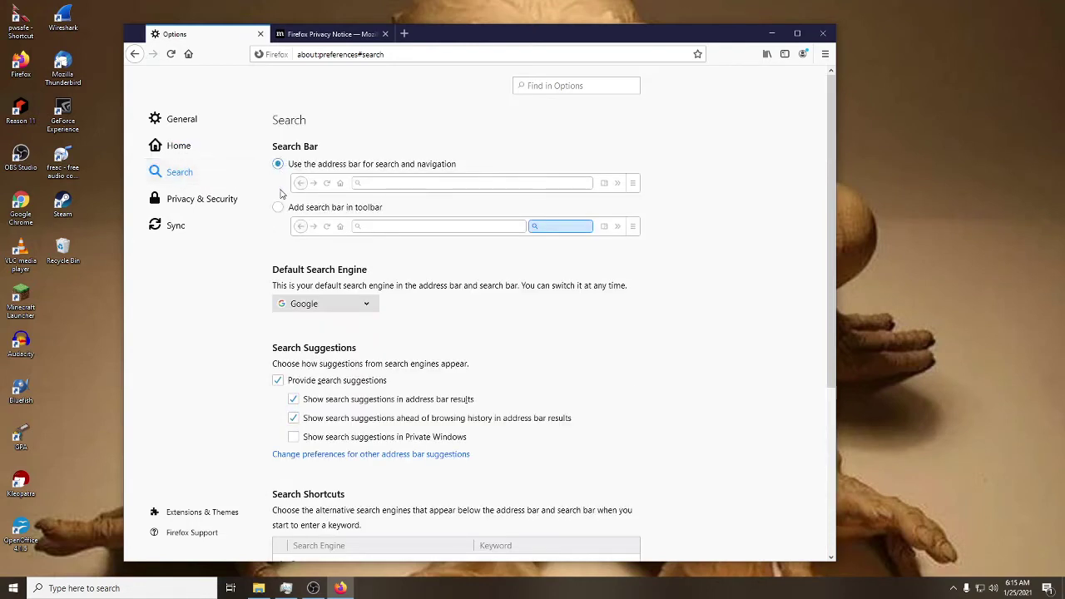
# Make DuckDuckGo the default search engine and turn off search suggestions.
pyautogui.click(364, 306)
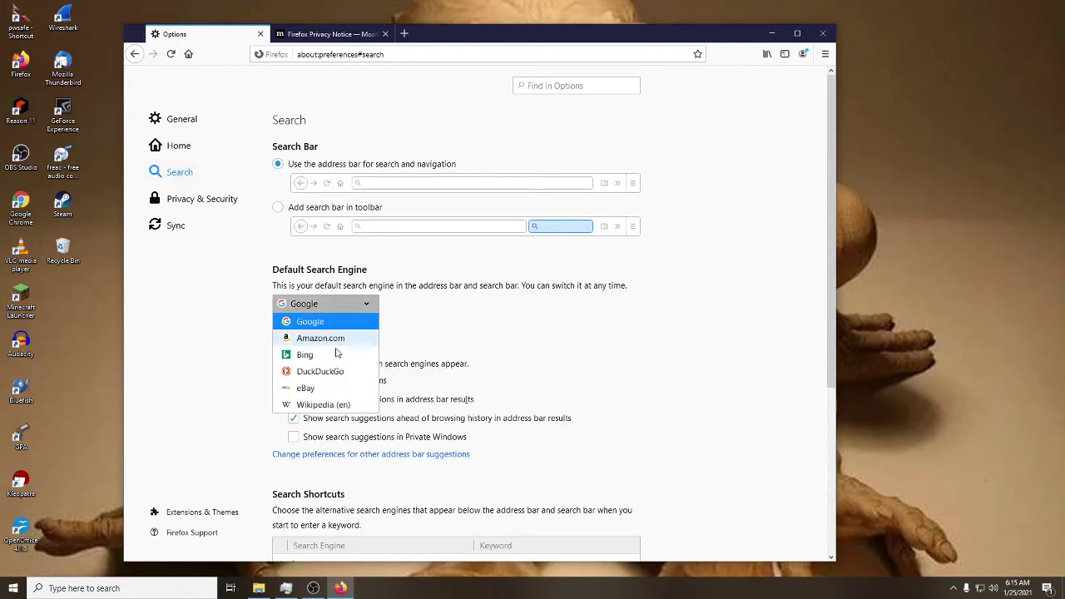
pyautogui.click(332, 375)
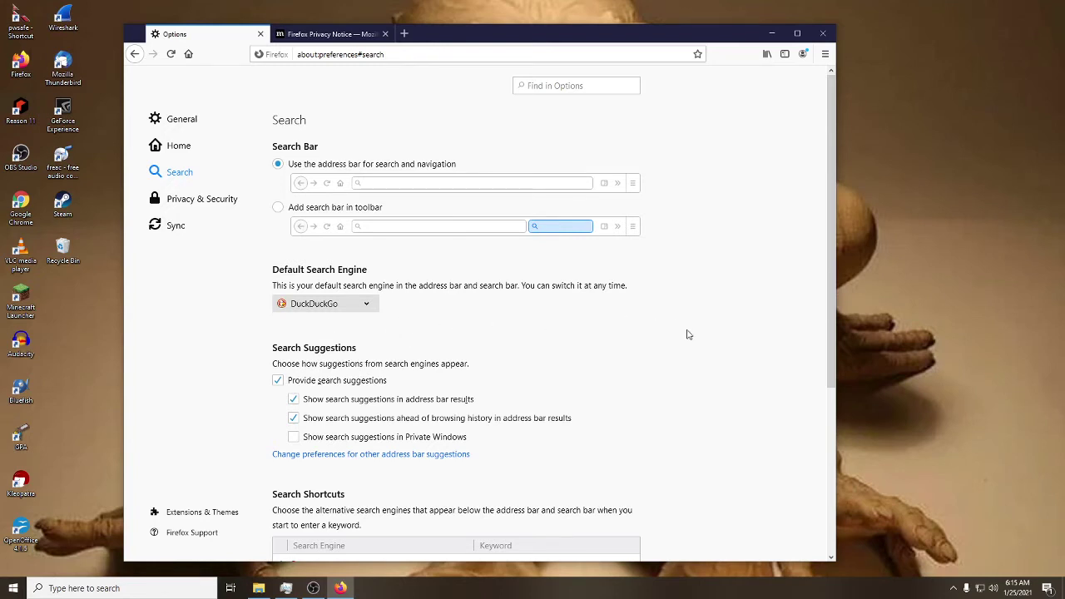
pyautogui.scroll(-2, 694, 337)
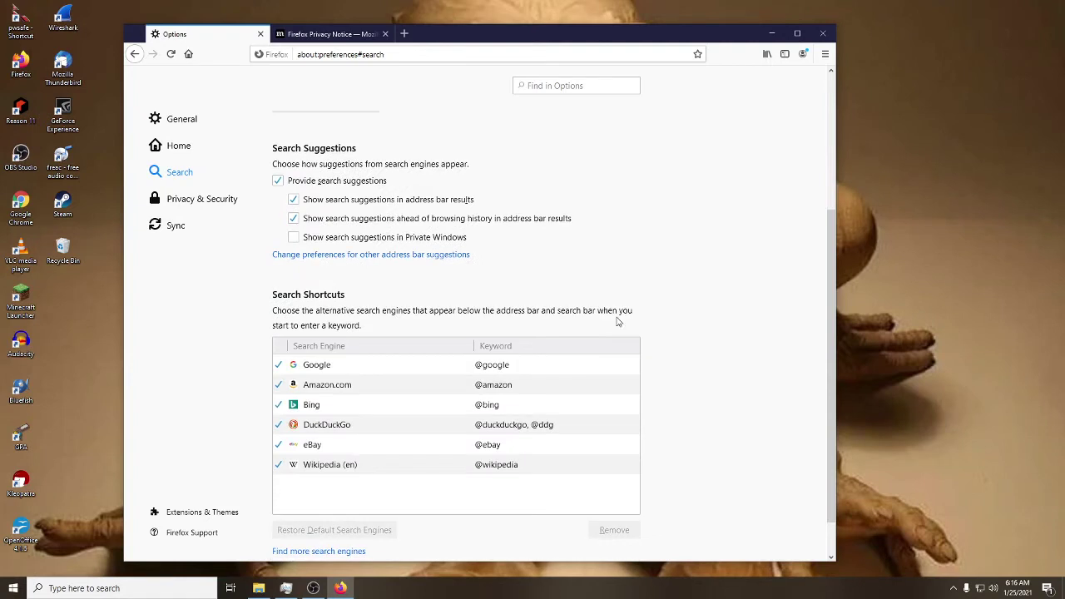
pyautogui.click(280, 183)
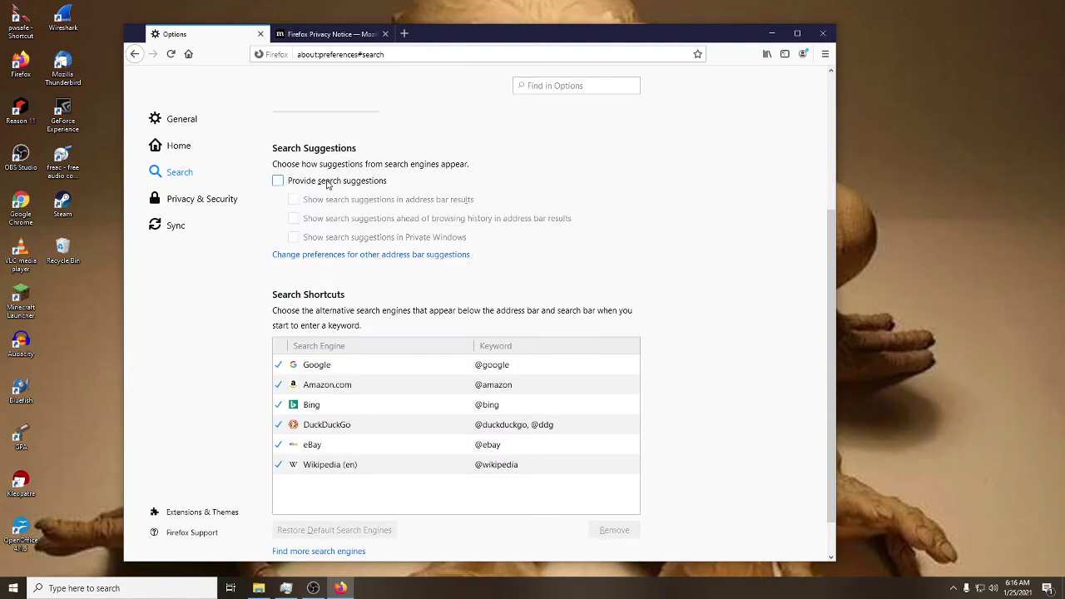
# Remove Bing and eBay from the search shortcuts.
pyautogui.scroll(-1, 499, 324)
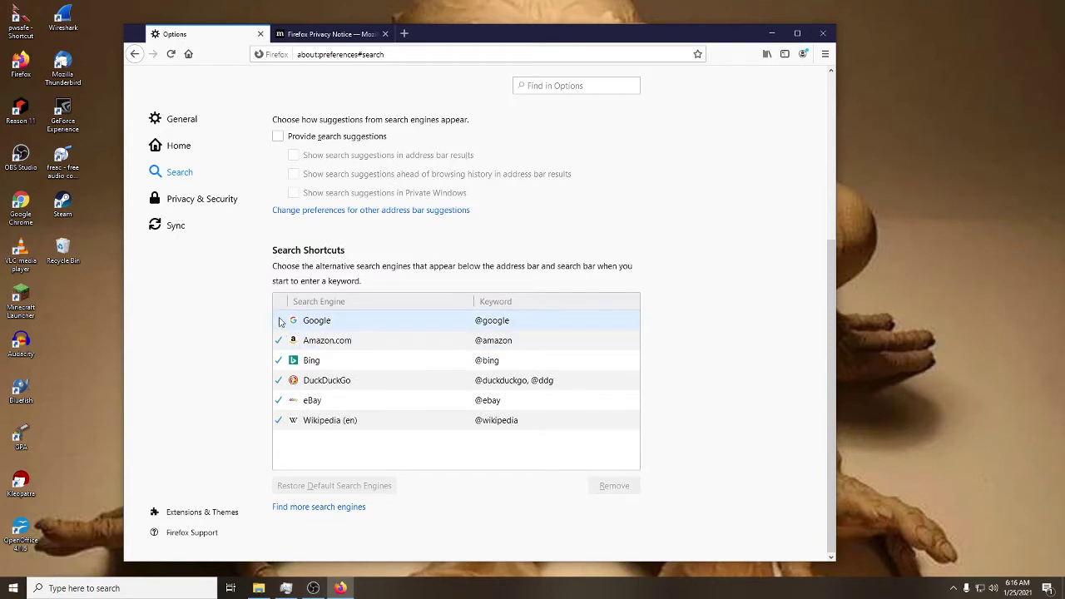
pyautogui.click(278, 361)
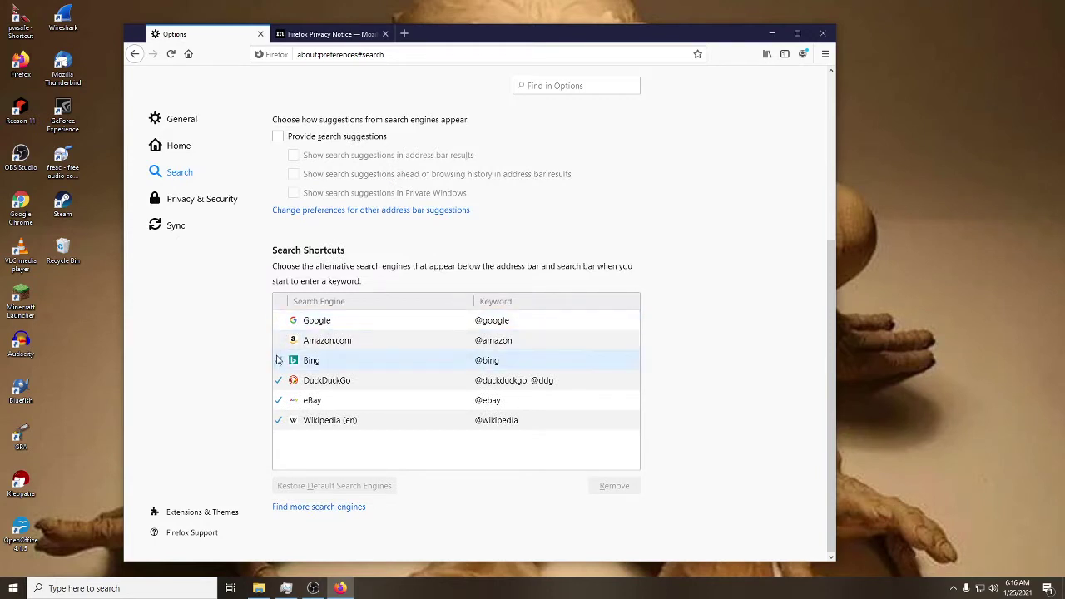
pyautogui.click(279, 400)
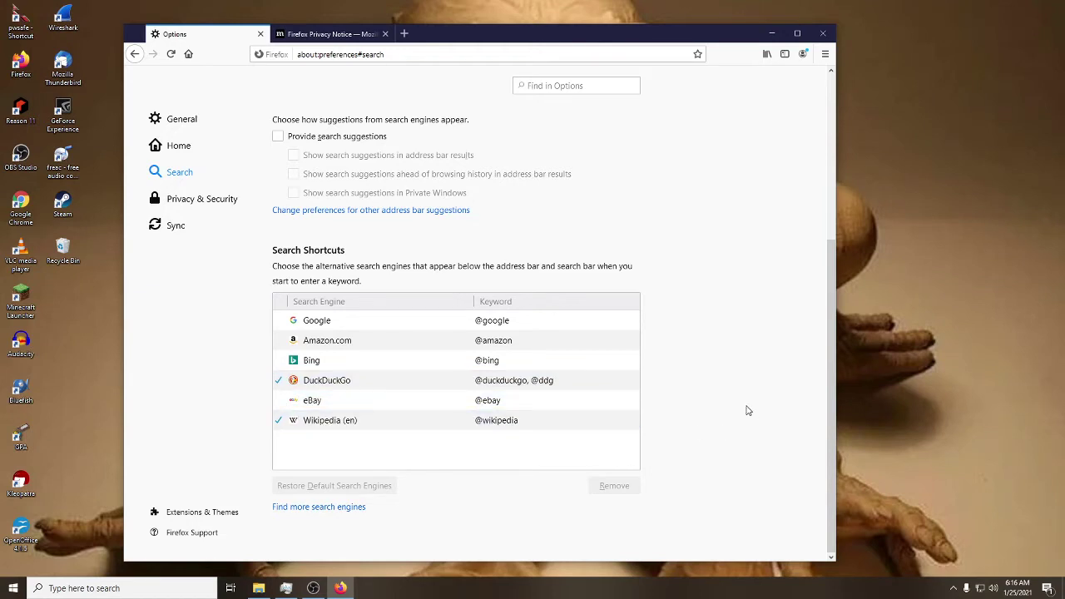
pyautogui.click(223, 199)
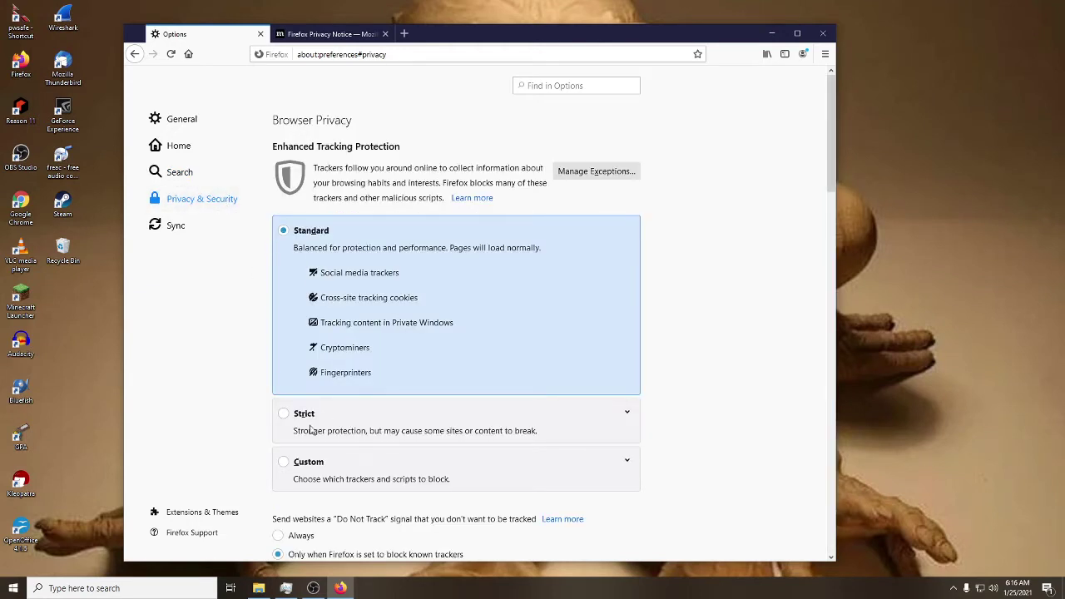
# Set Enhanced Tracking Protection to Strict, then scroll down toward Do Not Track.
pyautogui.click(285, 415)
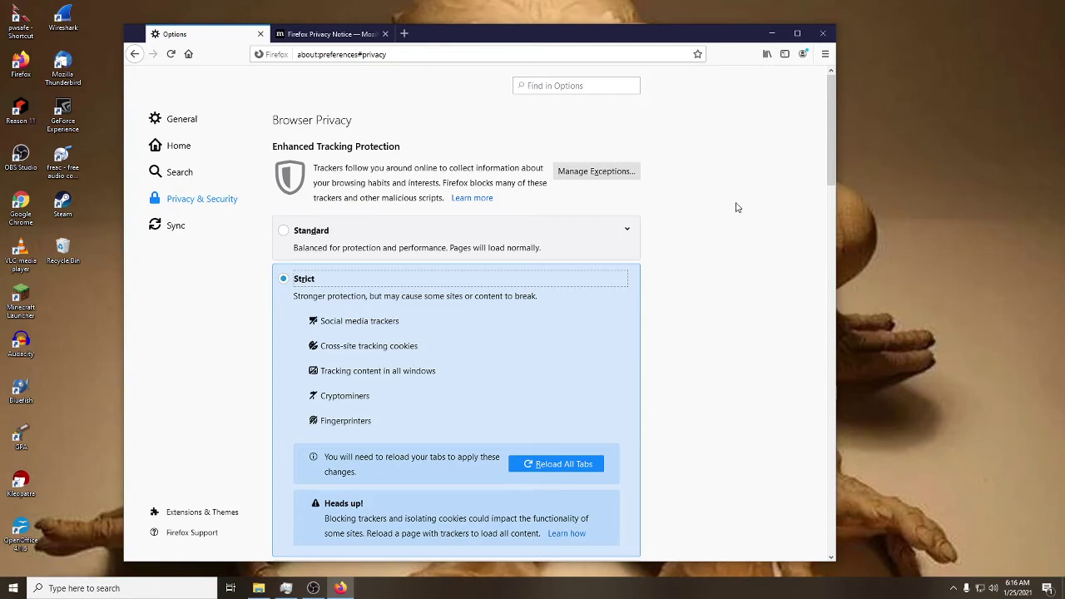
pyautogui.scroll(-4, 736, 207)
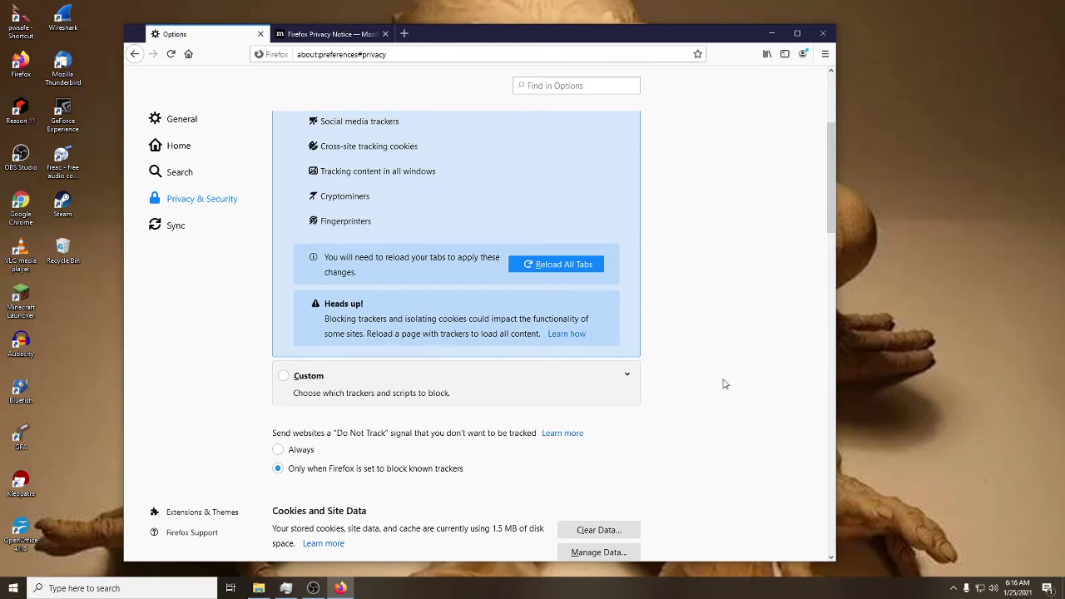
pyautogui.scroll(-5, 724, 384)
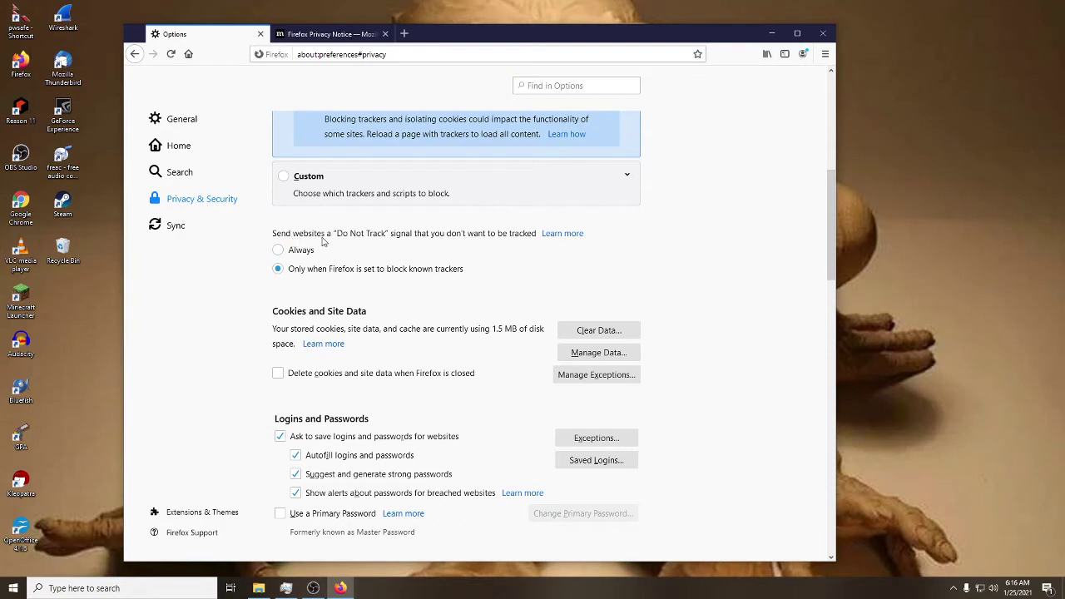
# Set Do Not Track to always send the signal to websites.
pyautogui.moveTo(334, 234); pyautogui.dragTo(383, 239)
pyautogui.click(413, 250)
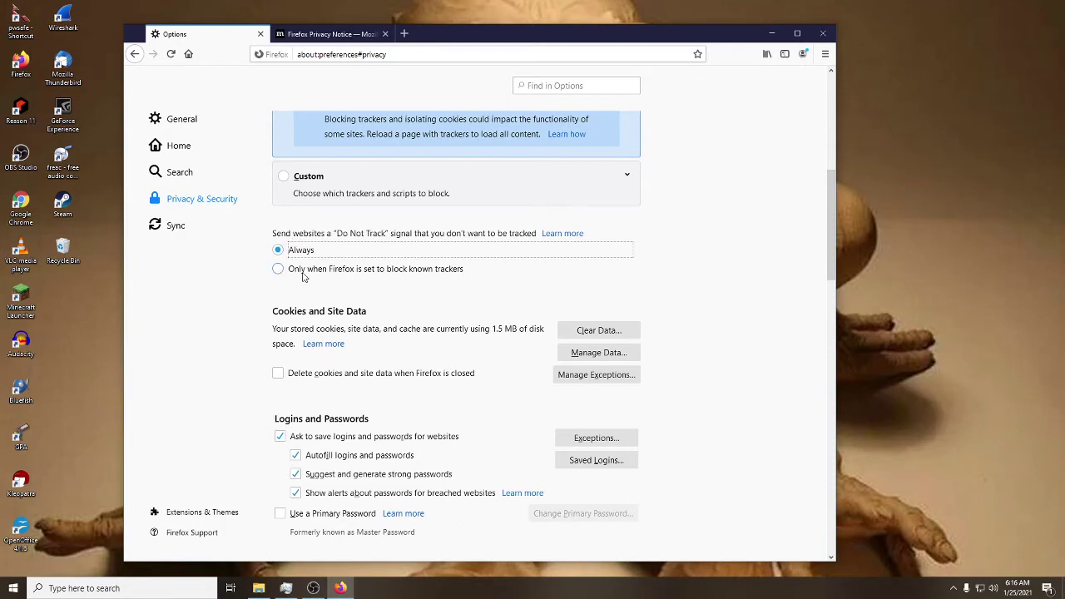
pyautogui.click(303, 273)
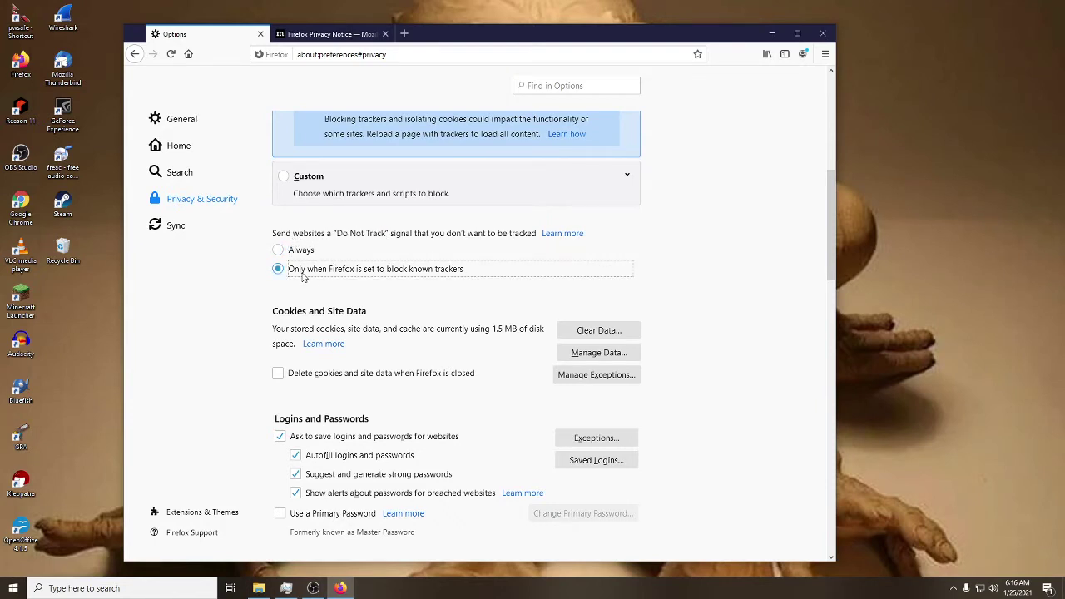
pyautogui.click(295, 251)
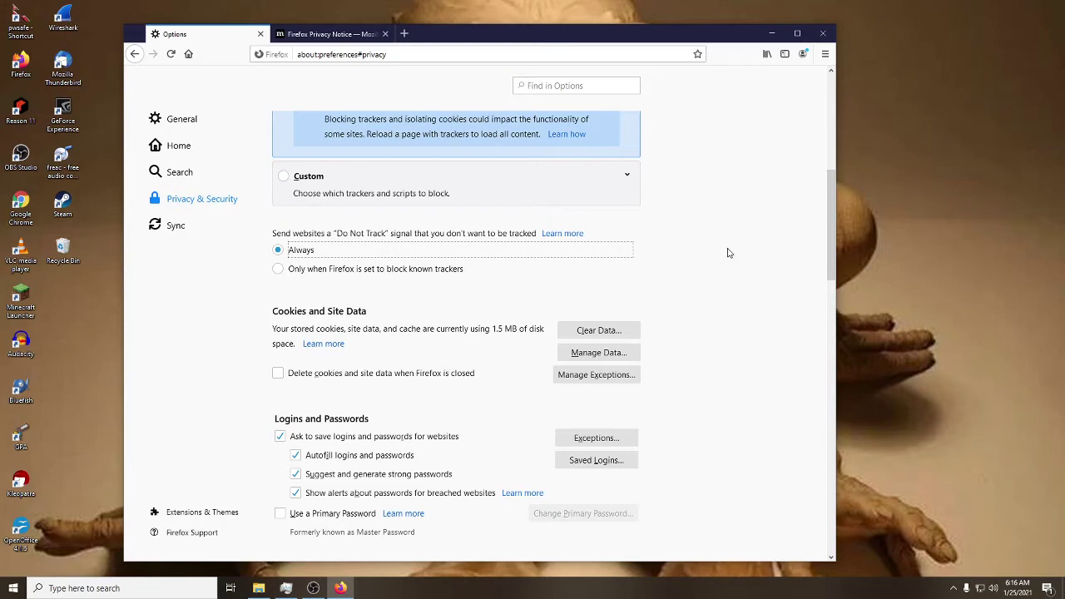
# Enable deleting cookies and site data when Firefox is closed.
pyautogui.scroll(-2, 717, 254)
pyautogui.scroll(-1, 717, 254)
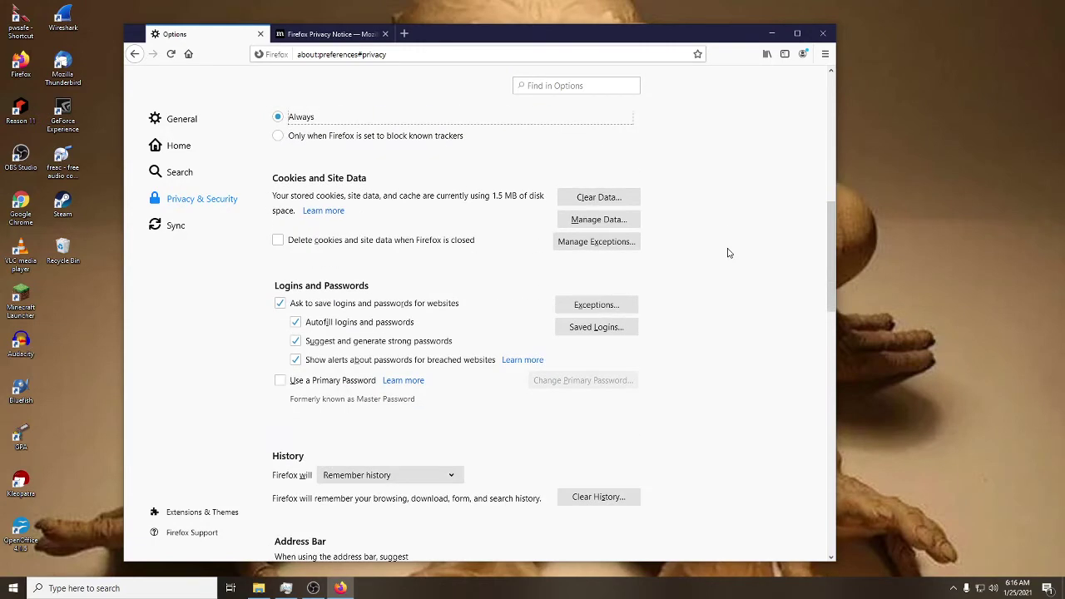
pyautogui.click(280, 240)
pyautogui.scroll(-3, 697, 288)
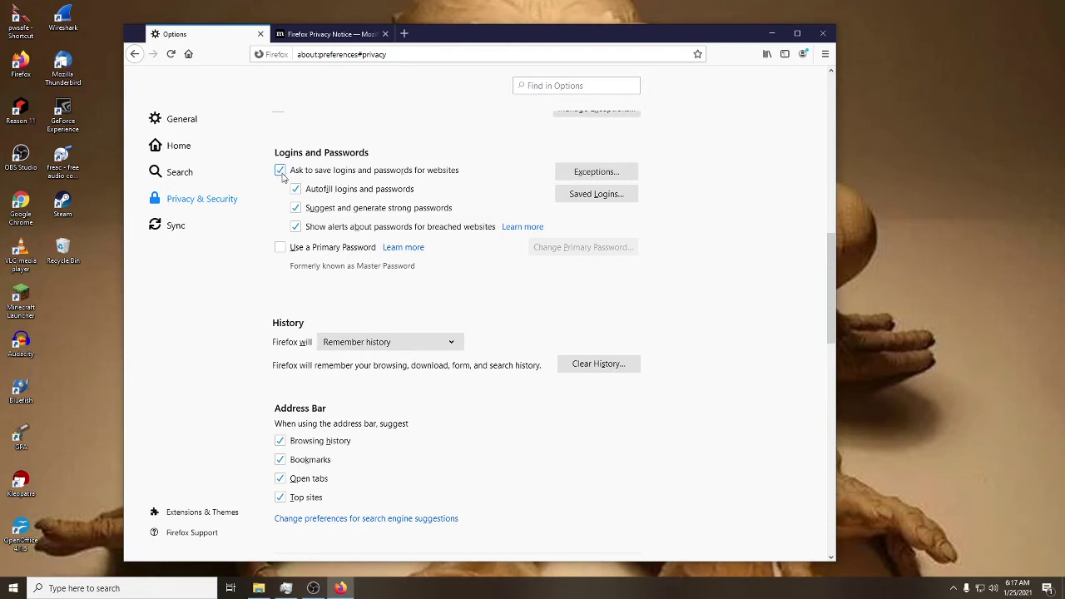
# Abandon a Primary Password setup and turn off asking to save logins and passwords.
pyautogui.click(280, 170)
pyautogui.click(280, 170)
pyautogui.click(281, 248)
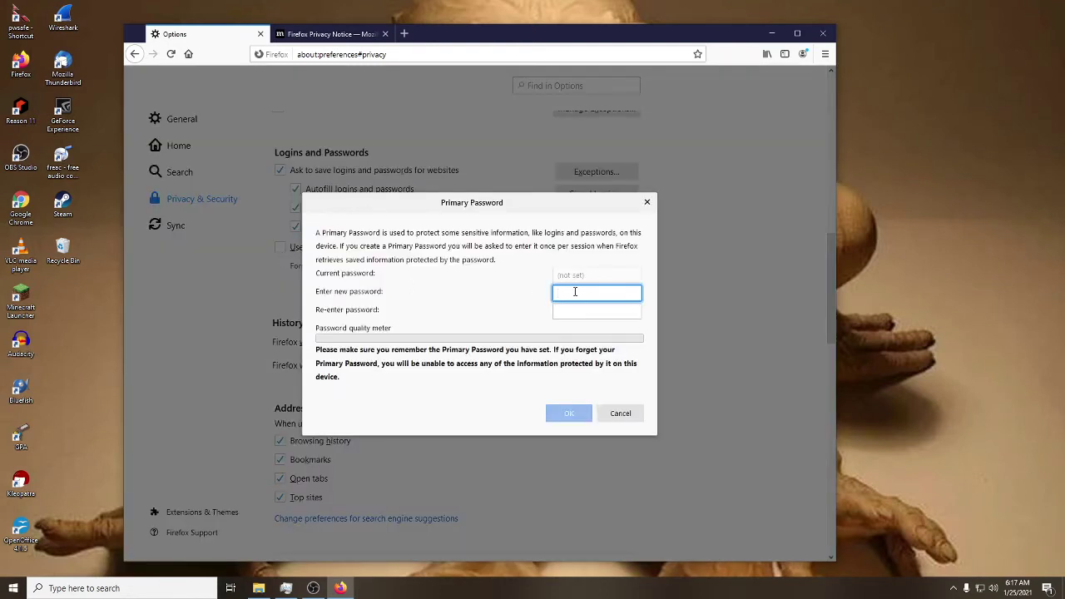
pyautogui.write('abcdefghij')
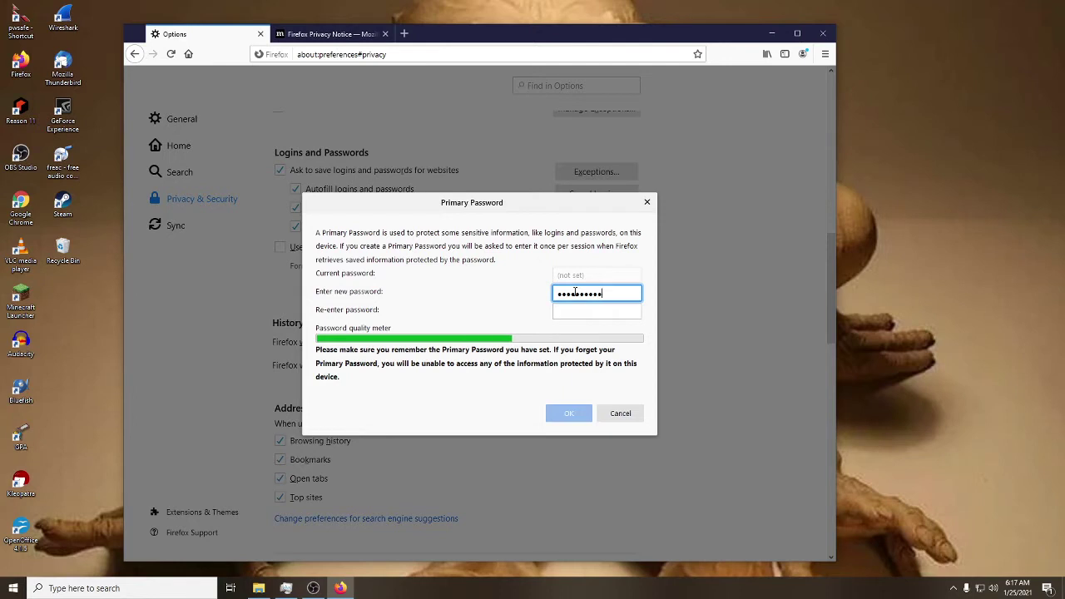
pyautogui.write('klmnopqr')
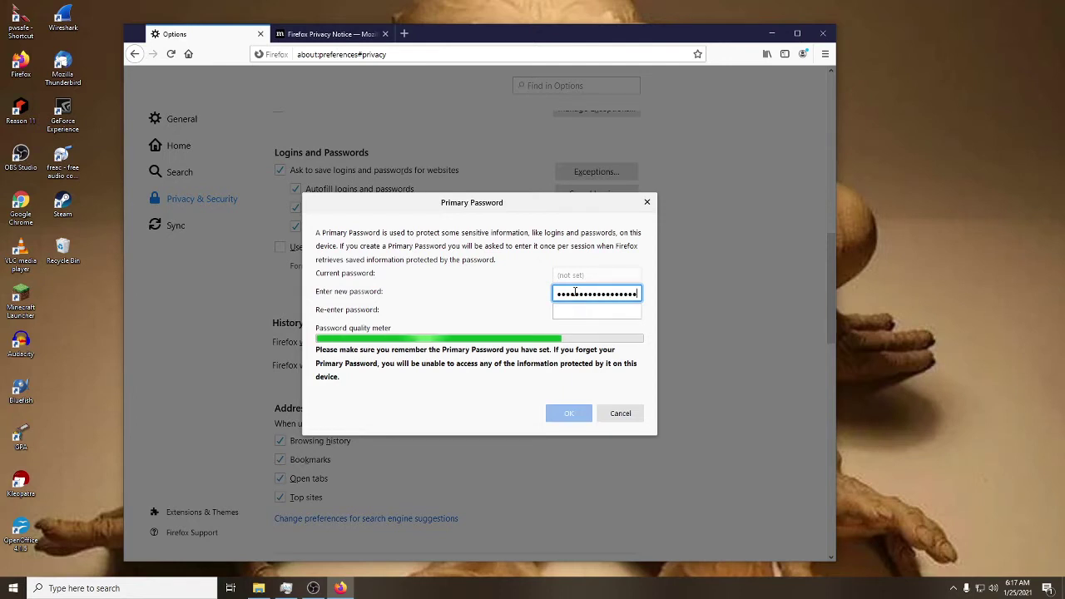
pyautogui.write('s')
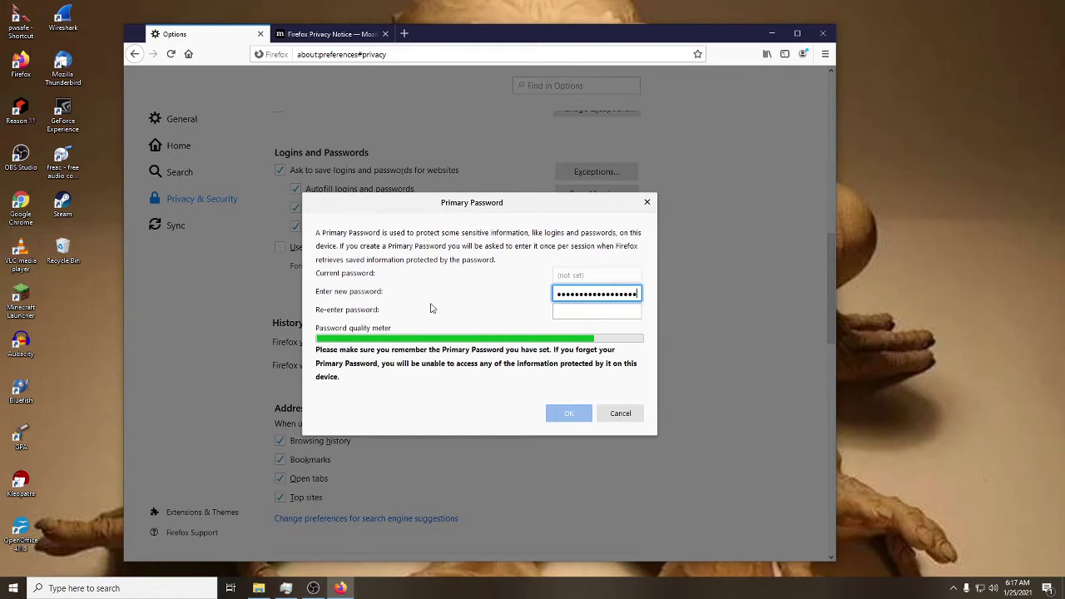
pyautogui.click(620, 412)
pyautogui.click(280, 171)
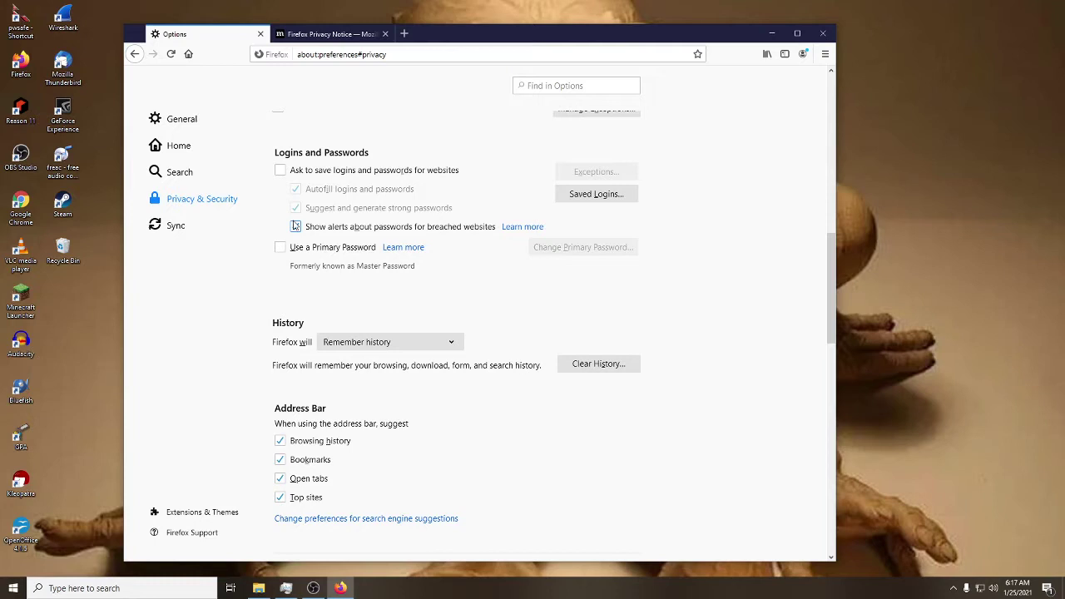
pyautogui.moveTo(565, 226); pyautogui.dragTo(301, 227)
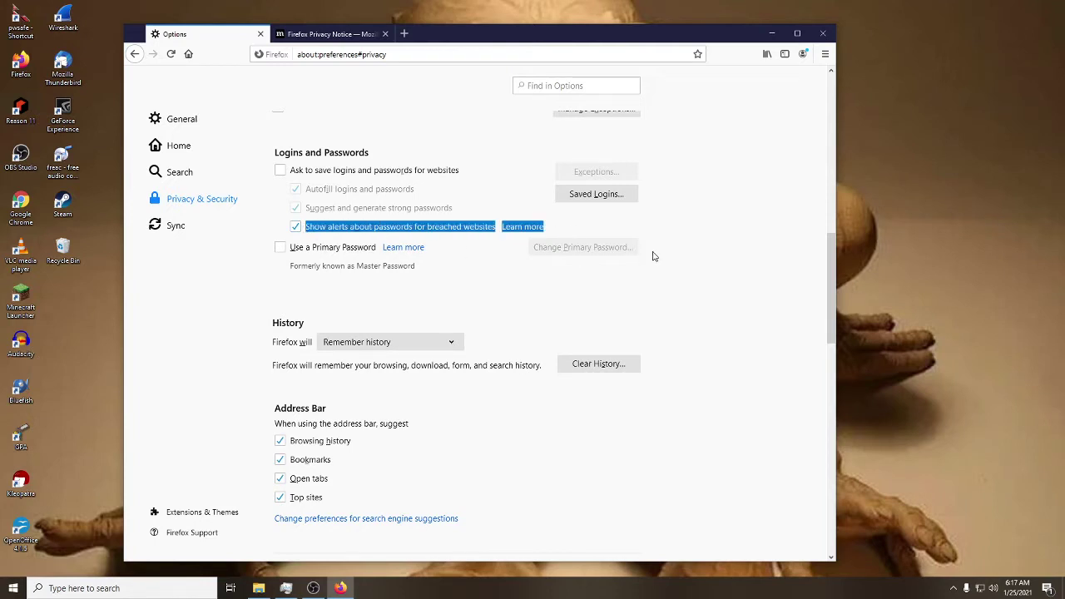
pyautogui.click(706, 264)
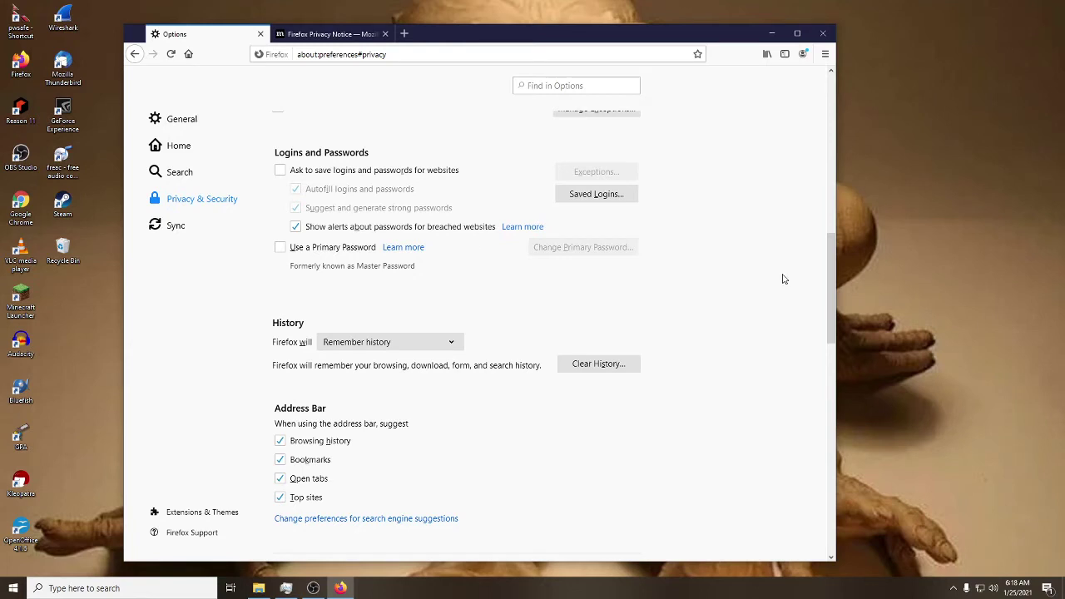
pyautogui.scroll(-1, 782, 278)
pyautogui.scroll(-1, 782, 279)
pyautogui.scroll(1, 782, 279)
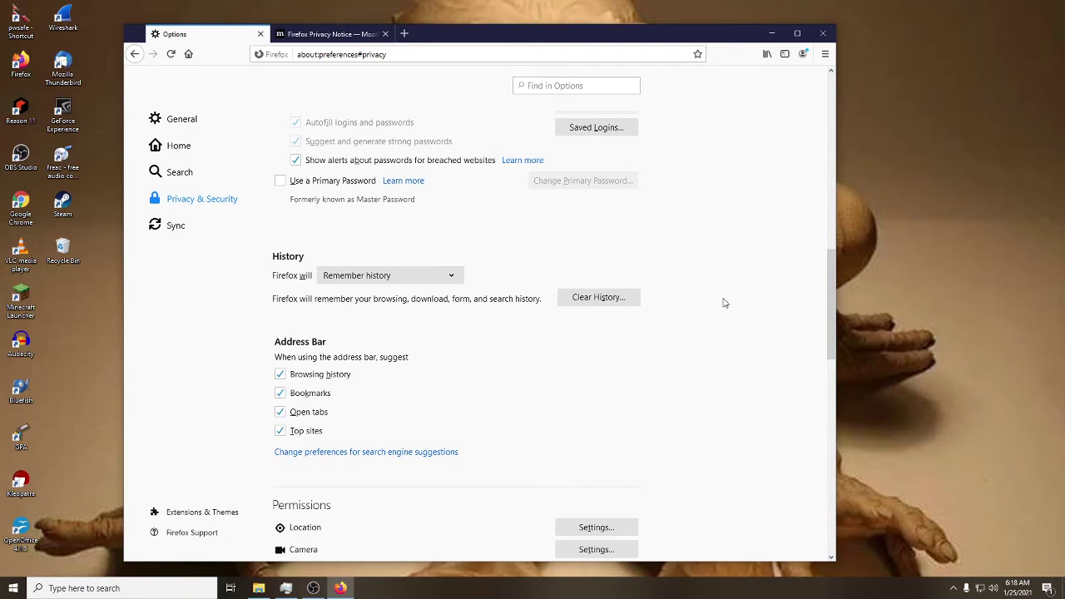
# Choose 'Never remember history', then cancel the restart prompt so history stays remembered.
pyautogui.scroll(-3, 720, 301)
pyautogui.scroll(2, 708, 279)
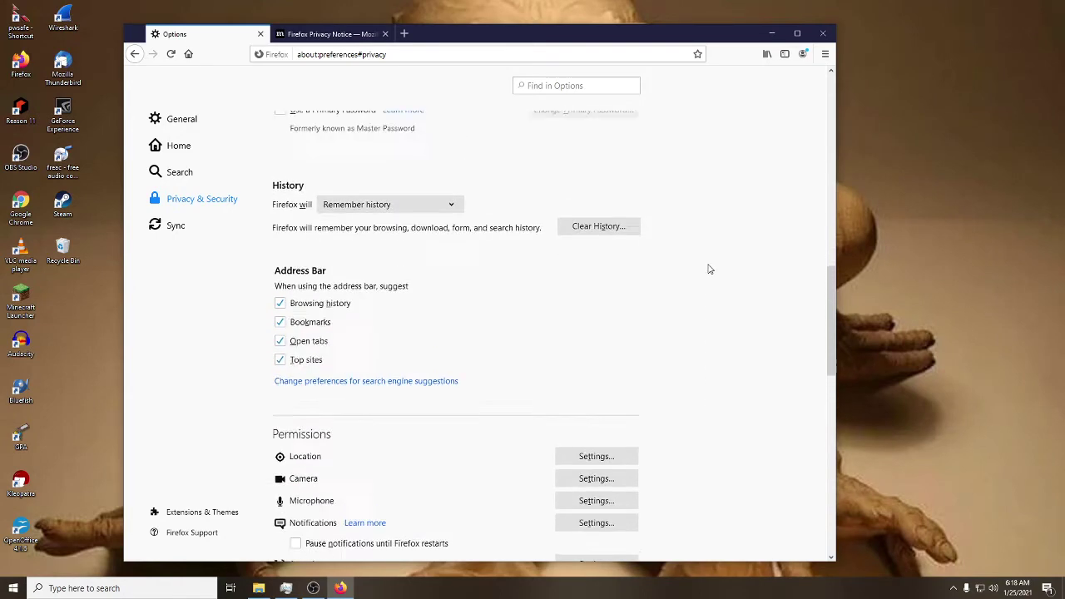
pyautogui.click(432, 209)
pyautogui.click(403, 243)
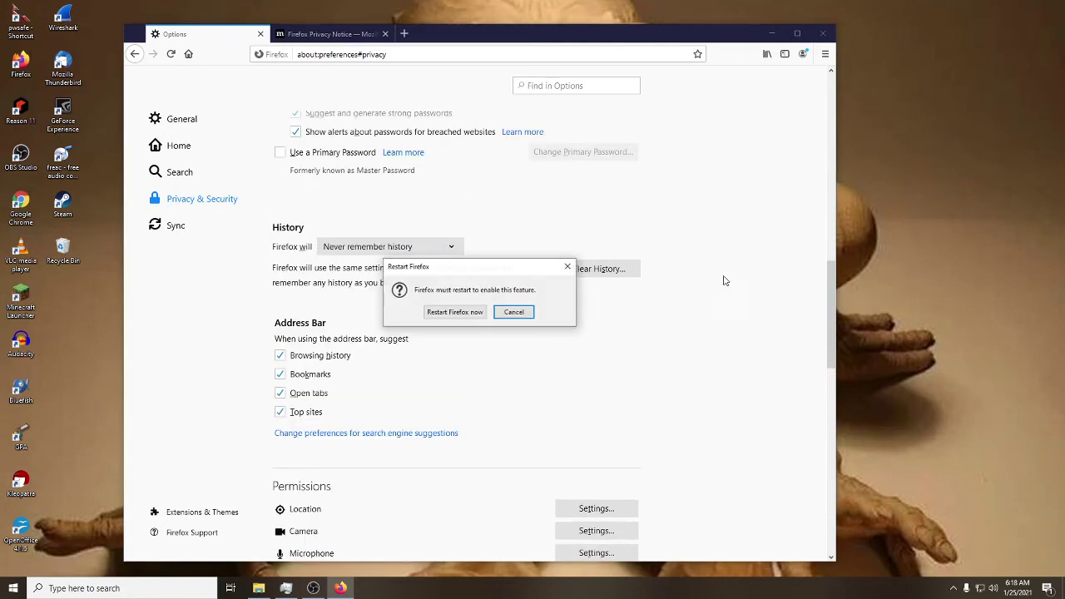
pyautogui.click(514, 311)
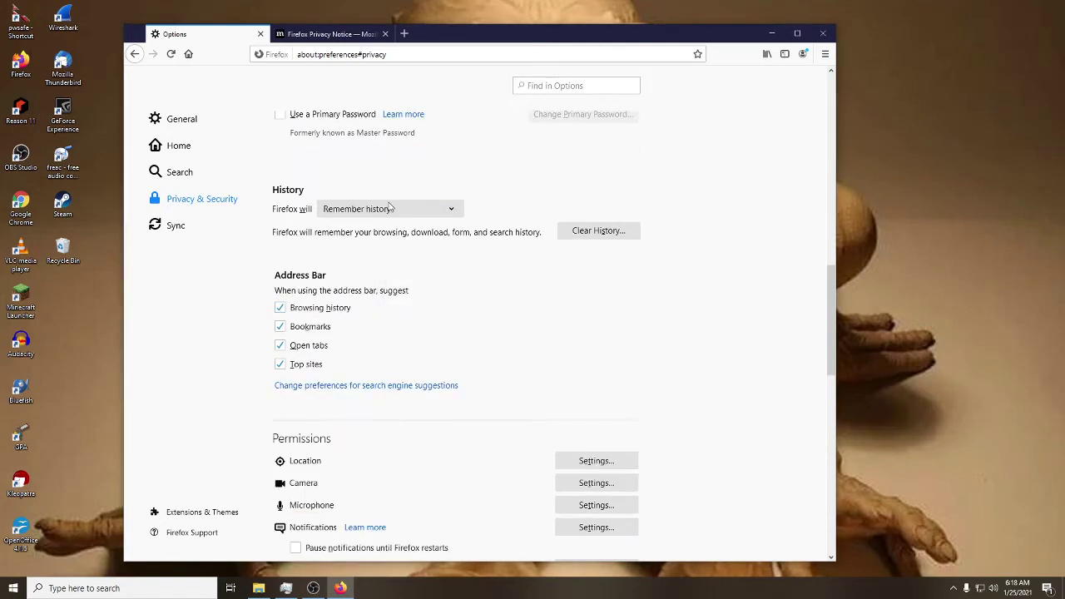
# Untick address bar suggestions for browsing history, bookmarks, open tabs and top sites.
pyautogui.click(280, 308)
pyautogui.click(280, 326)
pyautogui.click(280, 345)
pyautogui.click(281, 364)
pyautogui.scroll(-5, 711, 343)
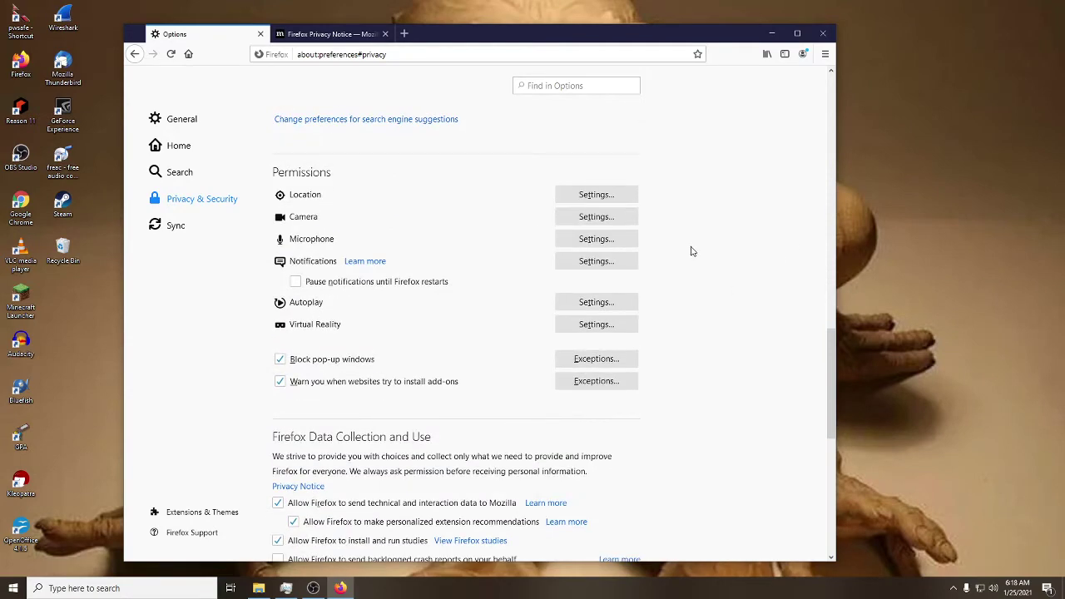
pyautogui.scroll(5, 691, 252)
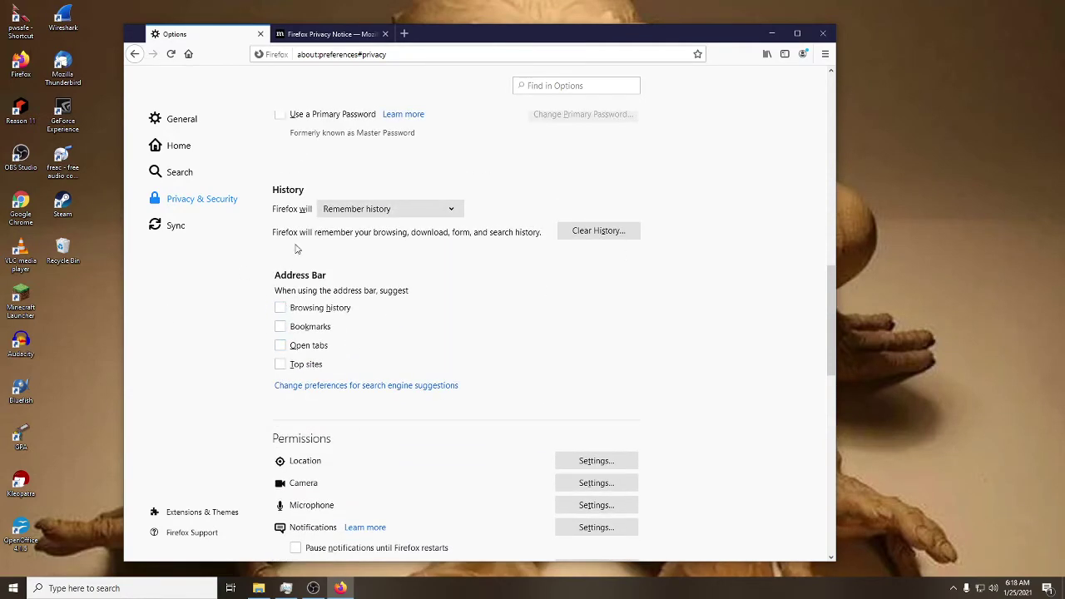
pyautogui.scroll(-3, 706, 397)
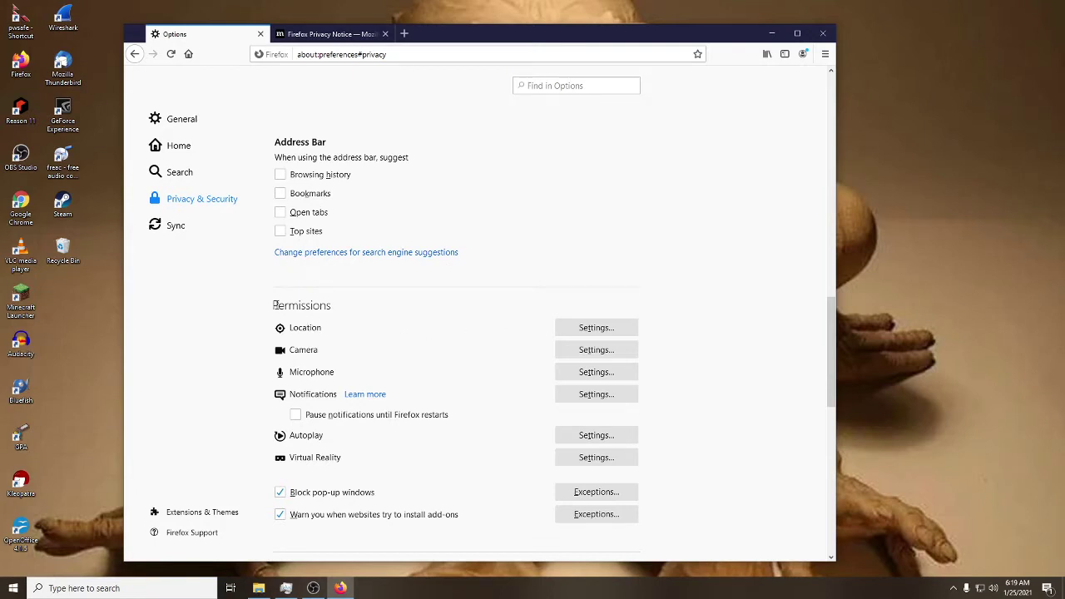
pyautogui.moveTo(274, 306); pyautogui.dragTo(366, 464)
pyautogui.click(754, 358)
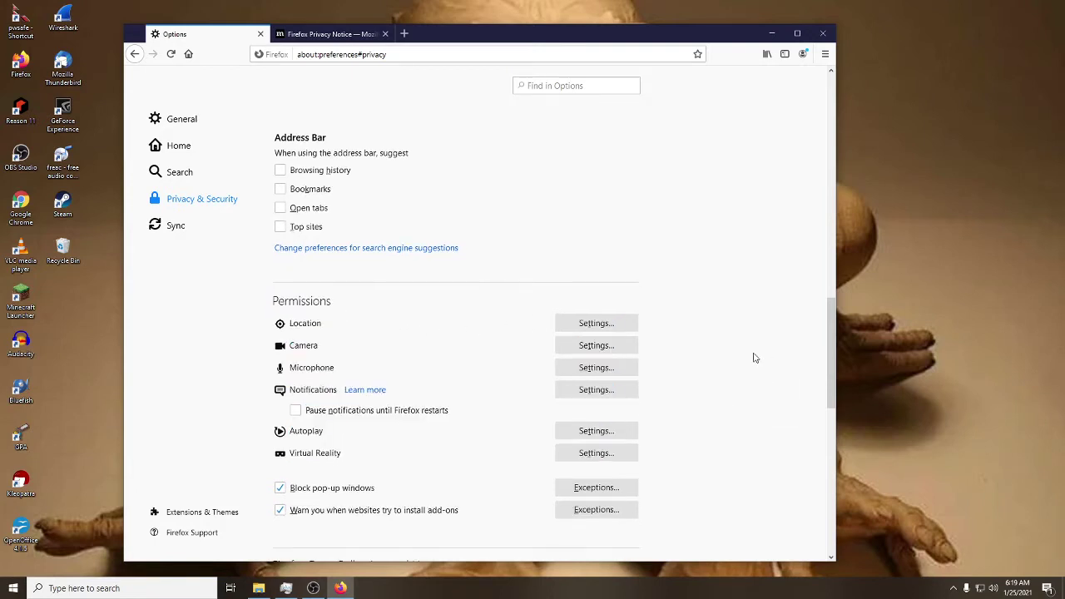
pyautogui.scroll(-3, 754, 357)
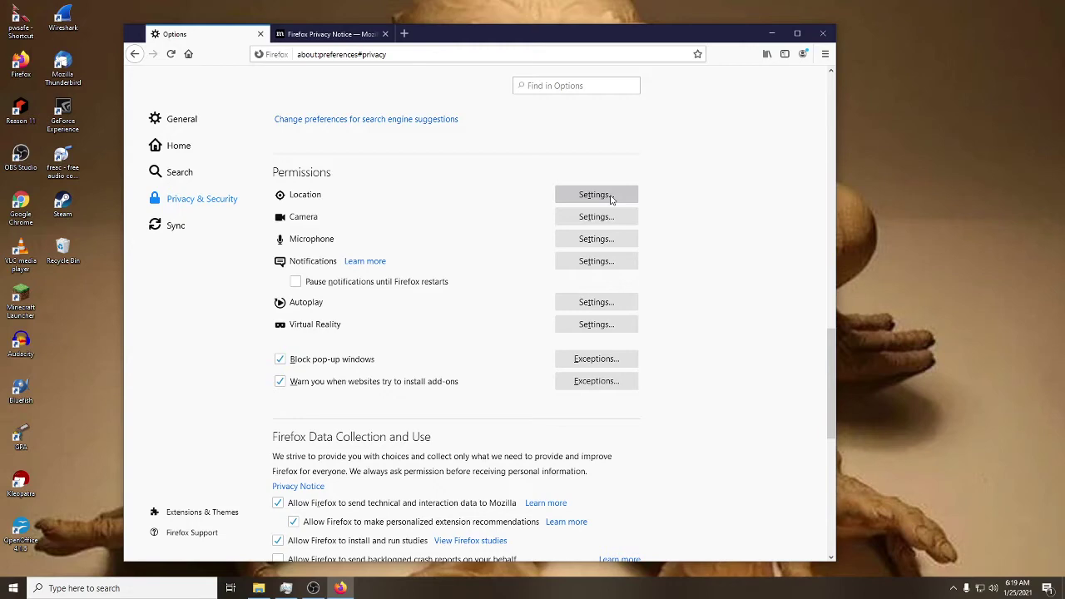
# Block new requests for location, camera, microphone and notifications, saving each.
pyautogui.click(610, 199)
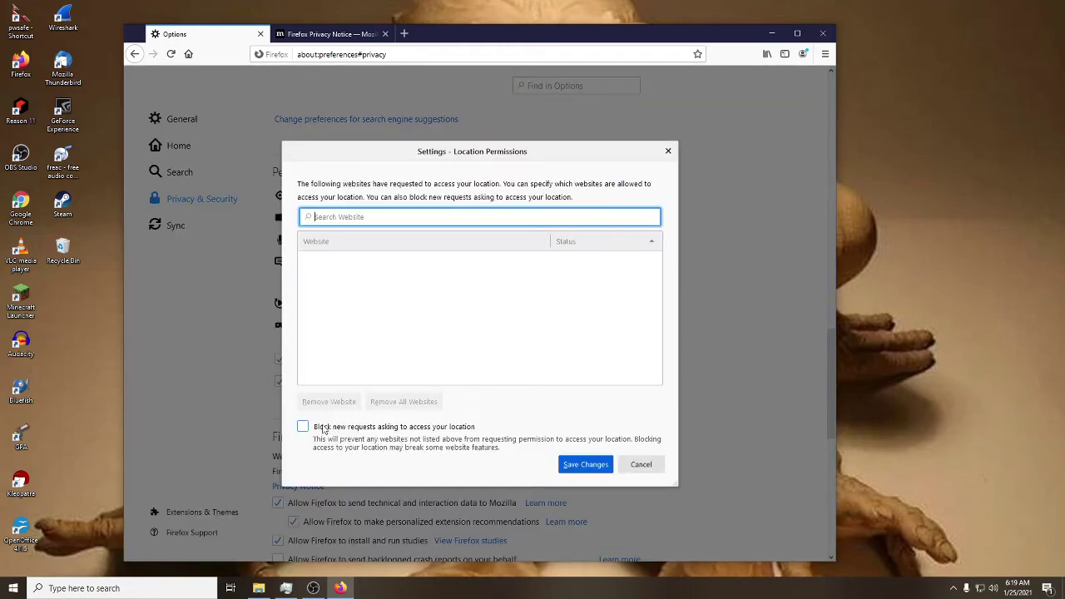
pyautogui.click(311, 427)
pyautogui.click(571, 464)
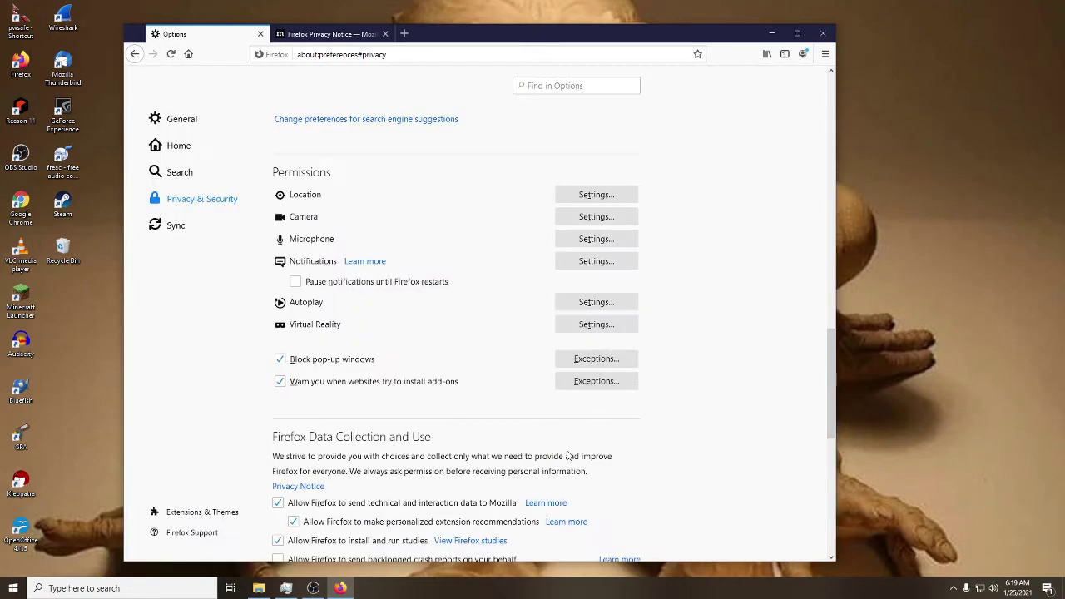
pyautogui.click(609, 217)
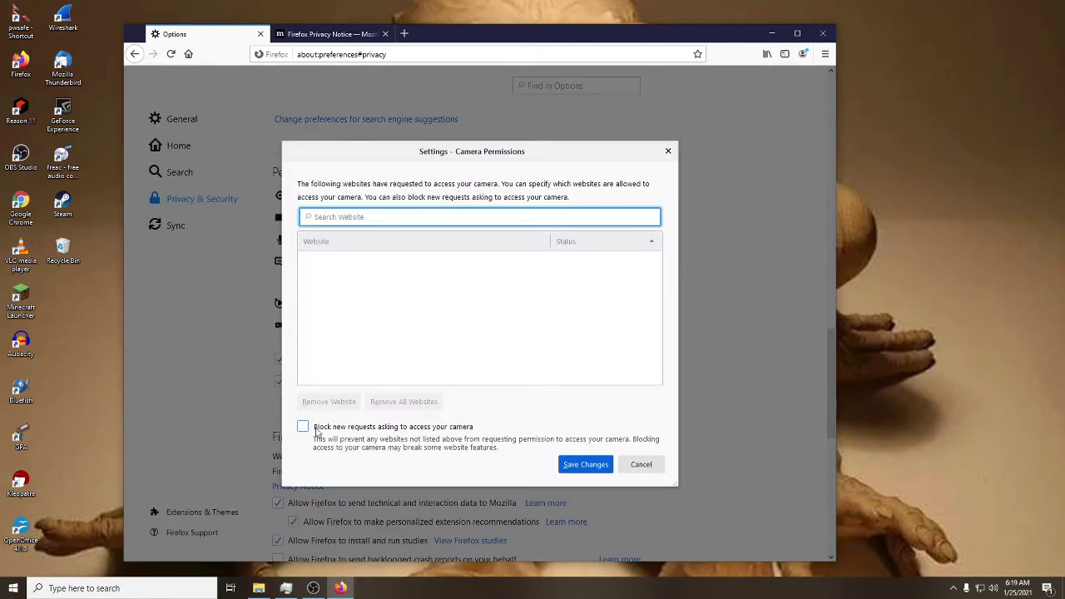
pyautogui.click(303, 426)
pyautogui.click(585, 465)
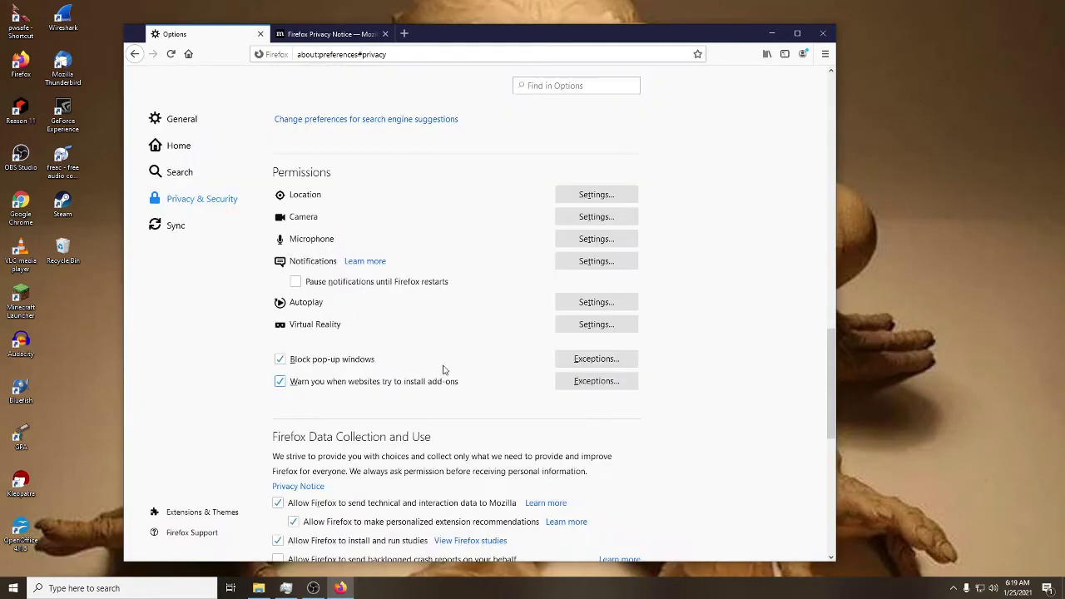
pyautogui.click(579, 239)
pyautogui.click(303, 426)
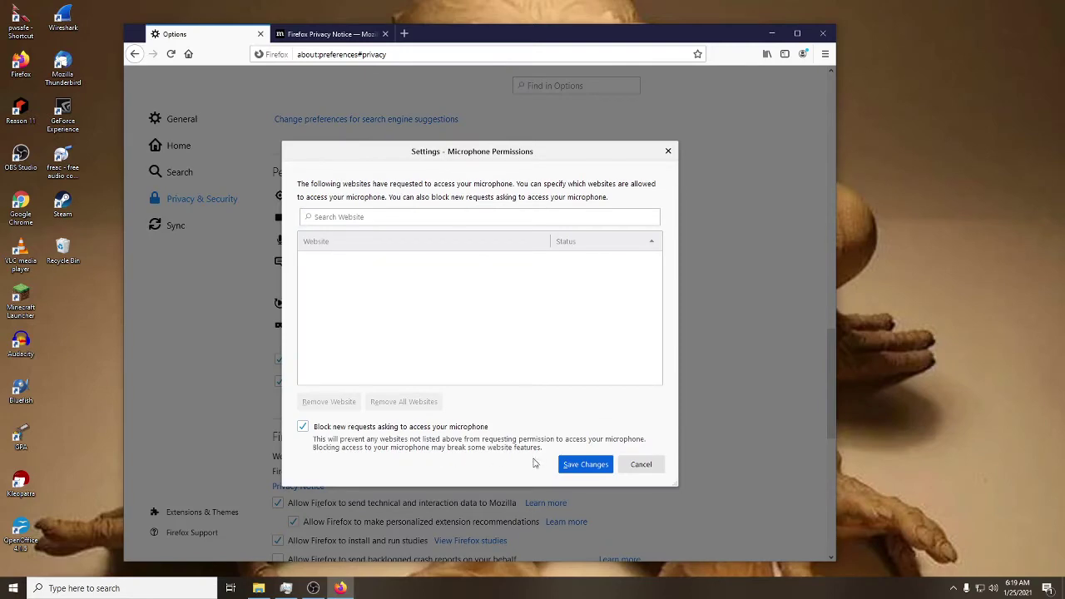
pyautogui.click(580, 468)
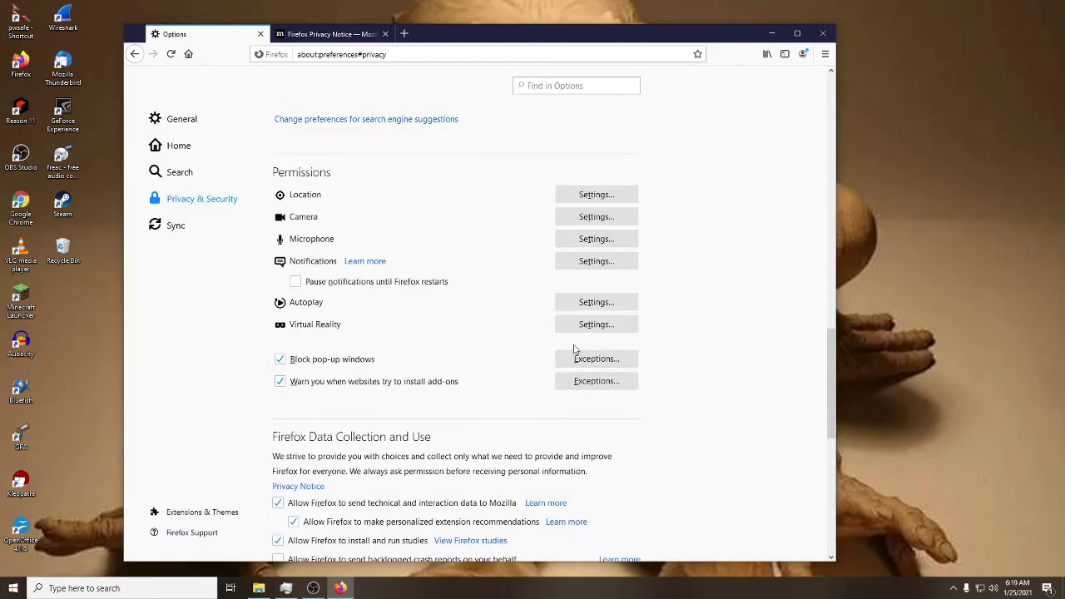
pyautogui.click(587, 268)
pyautogui.click(303, 426)
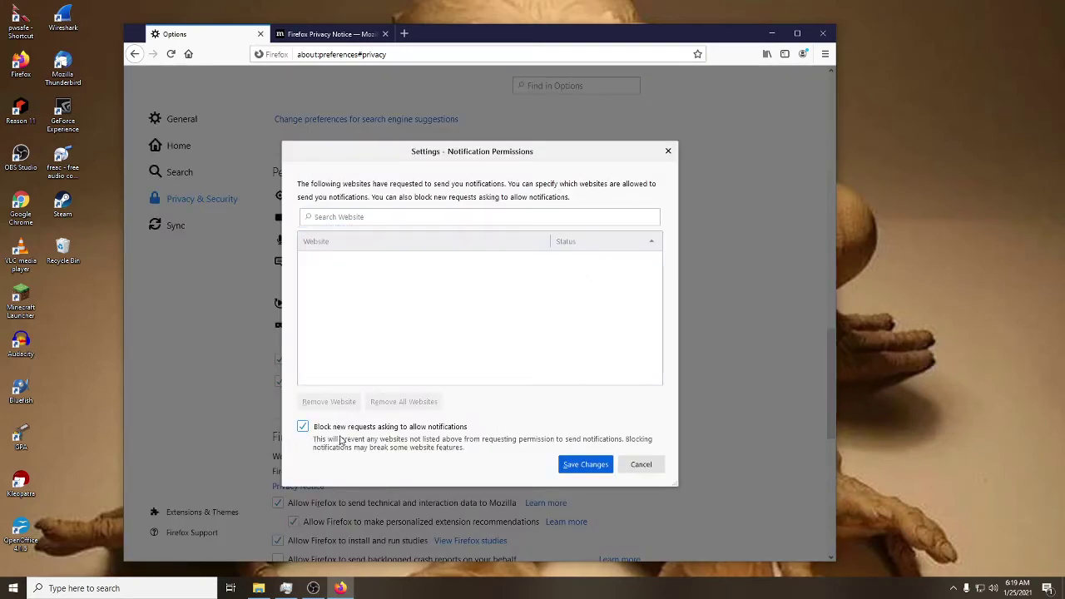
pyautogui.click(570, 470)
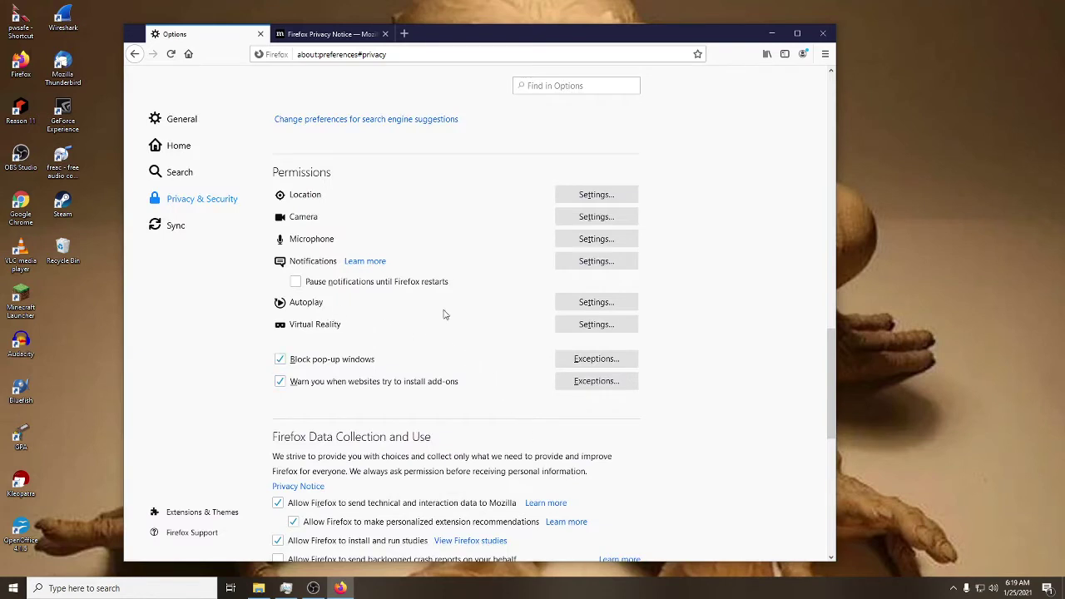
# Set the autoplay default for all websites to 'Block Audio and Video' and save.
pyautogui.click(561, 311)
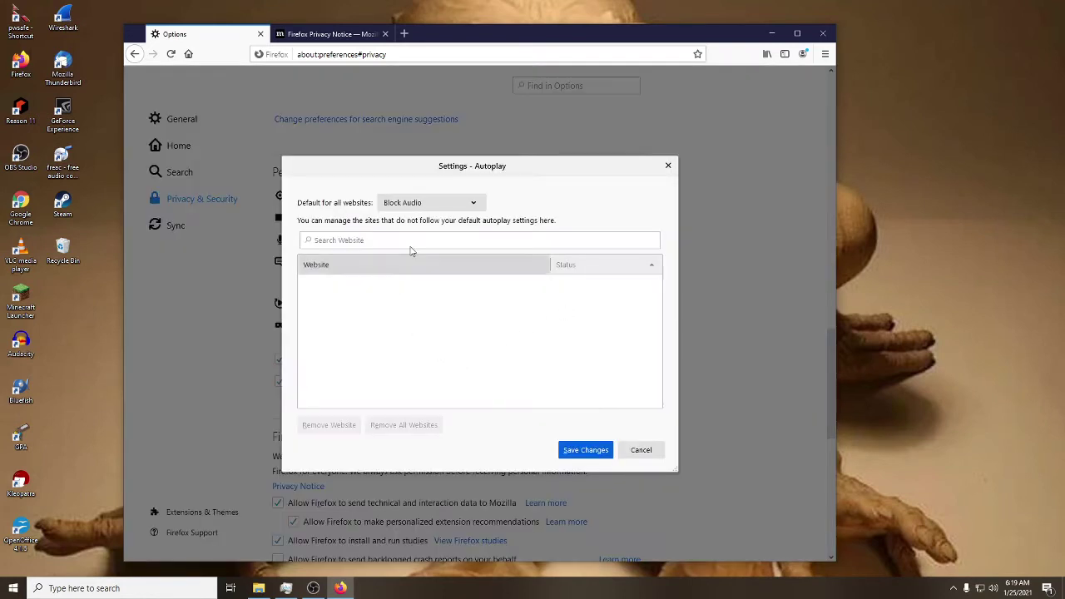
pyautogui.click(475, 206)
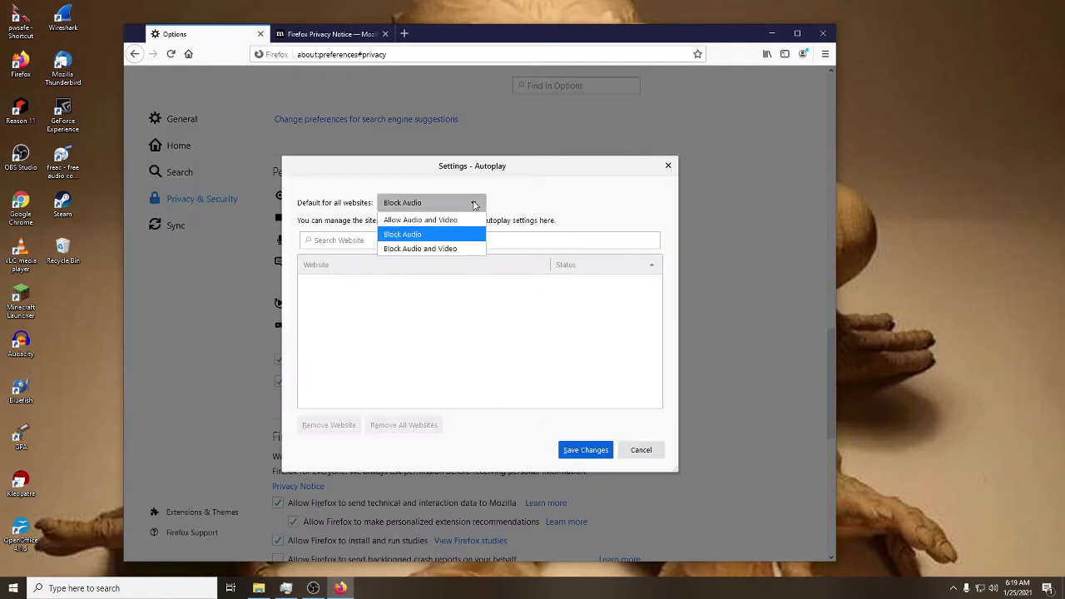
pyautogui.click(451, 248)
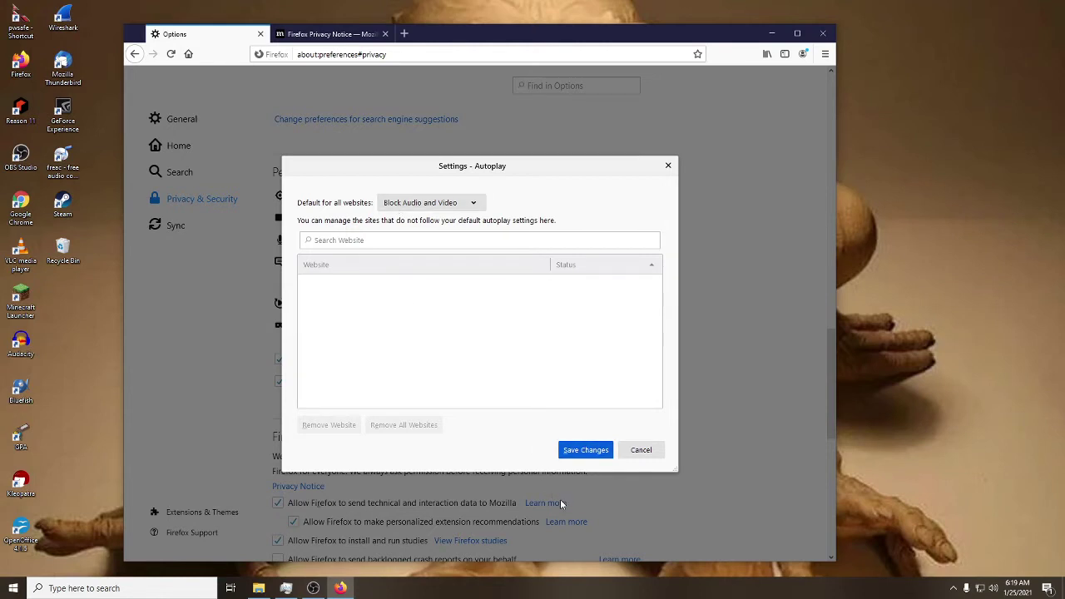
pyautogui.click(592, 449)
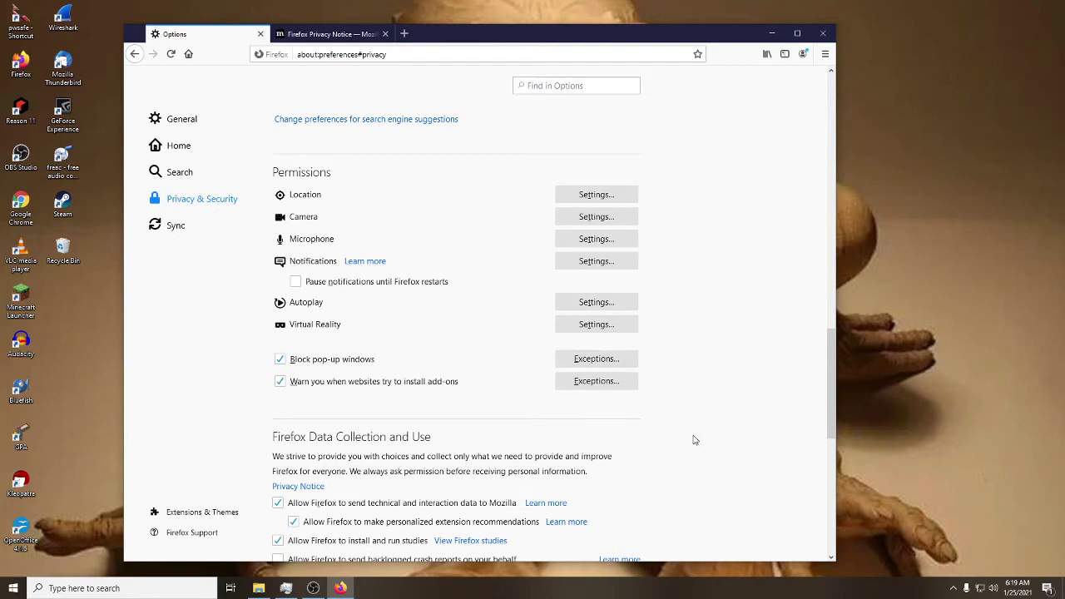
# Block new virtual reality access requests in the Virtual Reality settings.
pyautogui.click(607, 325)
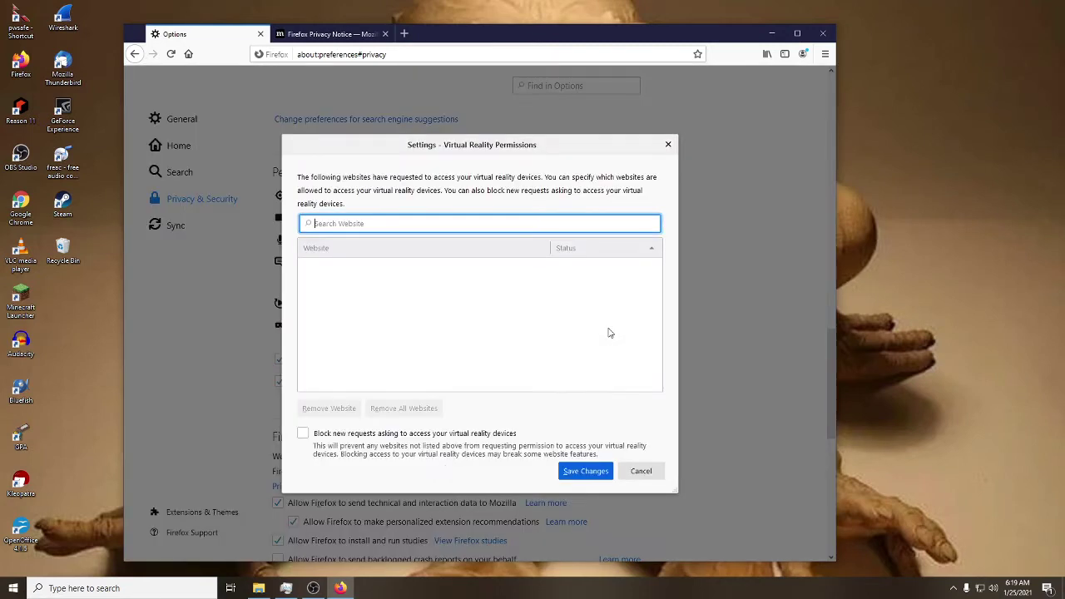
pyautogui.click(302, 433)
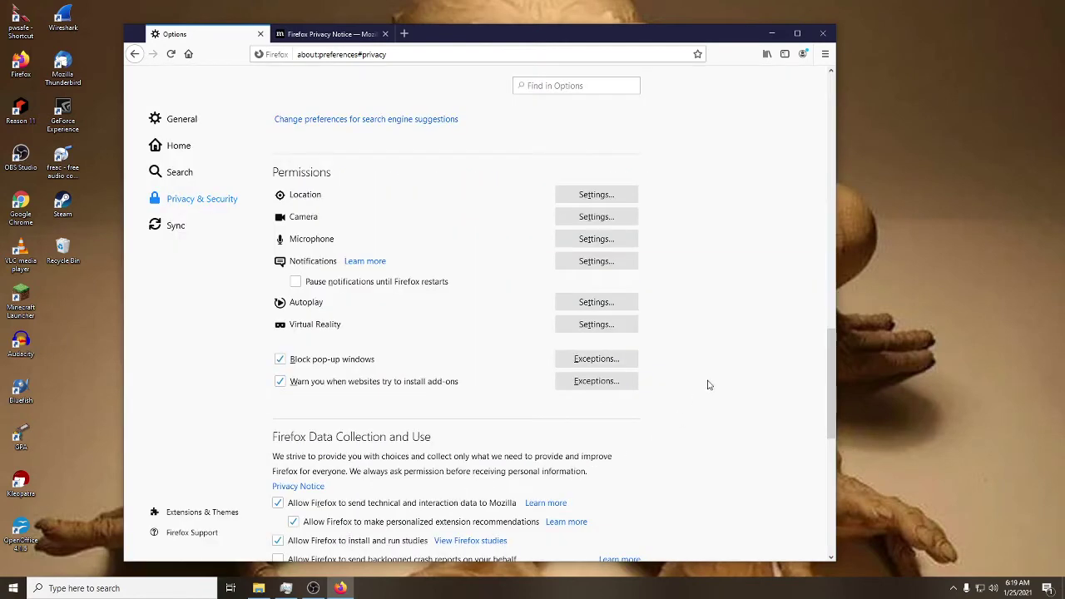
pyautogui.scroll(-3, 707, 369)
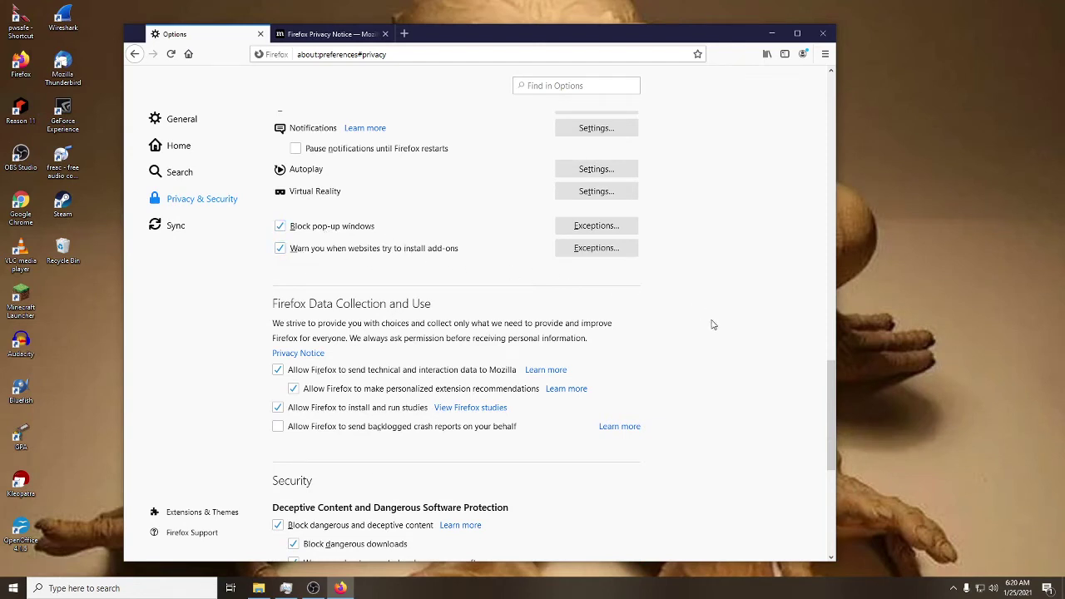
pyautogui.scroll(-3, 711, 325)
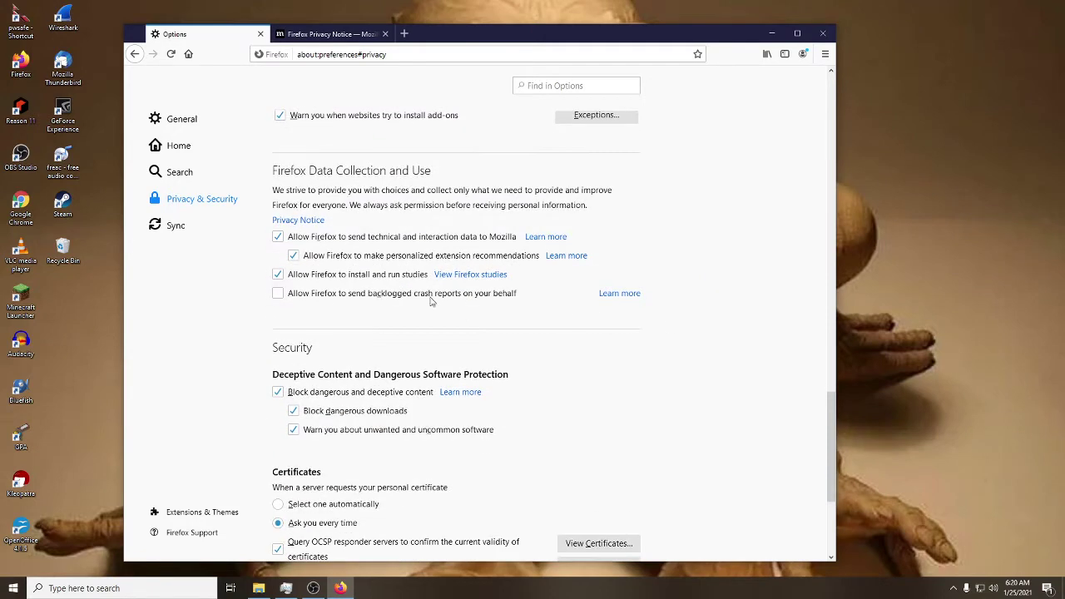
# Stop sending technical and interaction data to Mozilla and enable HTTPS-Only Mode in all windows.
pyautogui.click(277, 236)
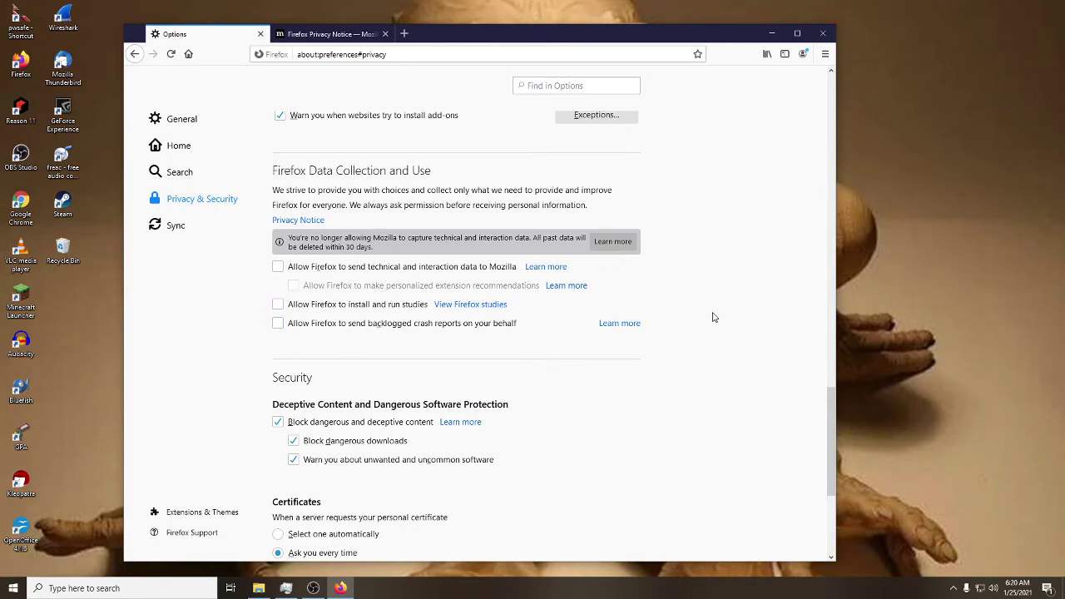
pyautogui.scroll(-3, 713, 317)
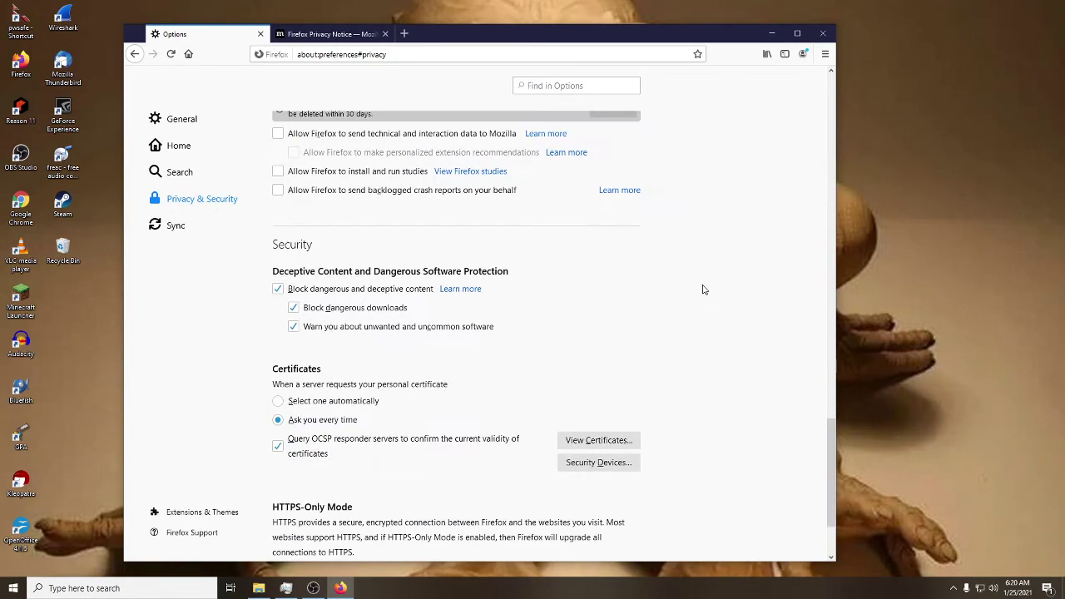
pyautogui.scroll(-3, 701, 288)
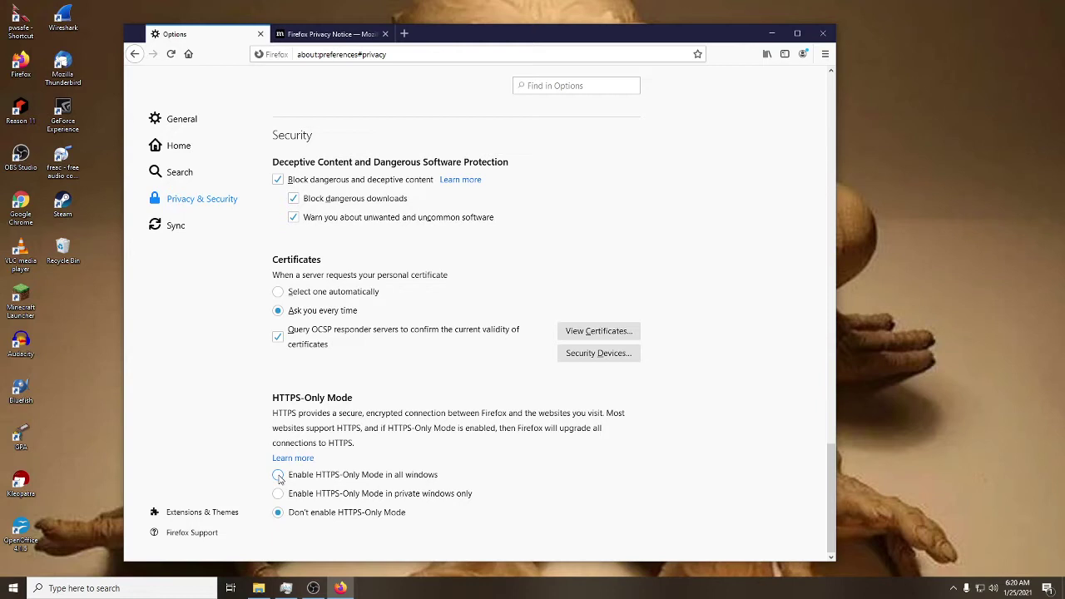
pyautogui.click(279, 476)
# Search the add-ons site for 'https everywhere' and open the HTTPS Everywhere page.
pyautogui.click(225, 514)
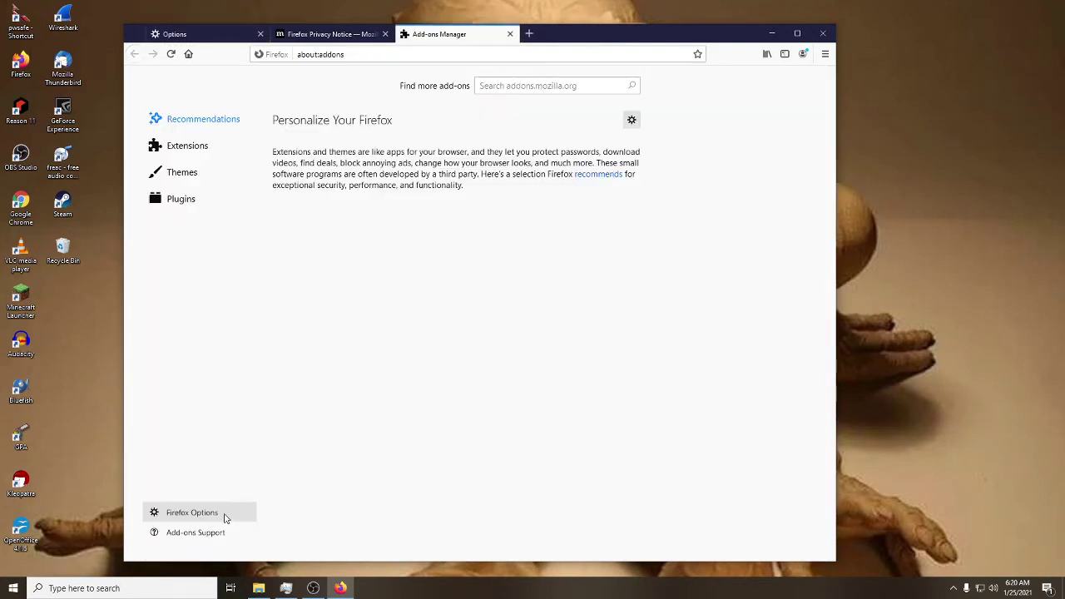
pyautogui.click(500, 87)
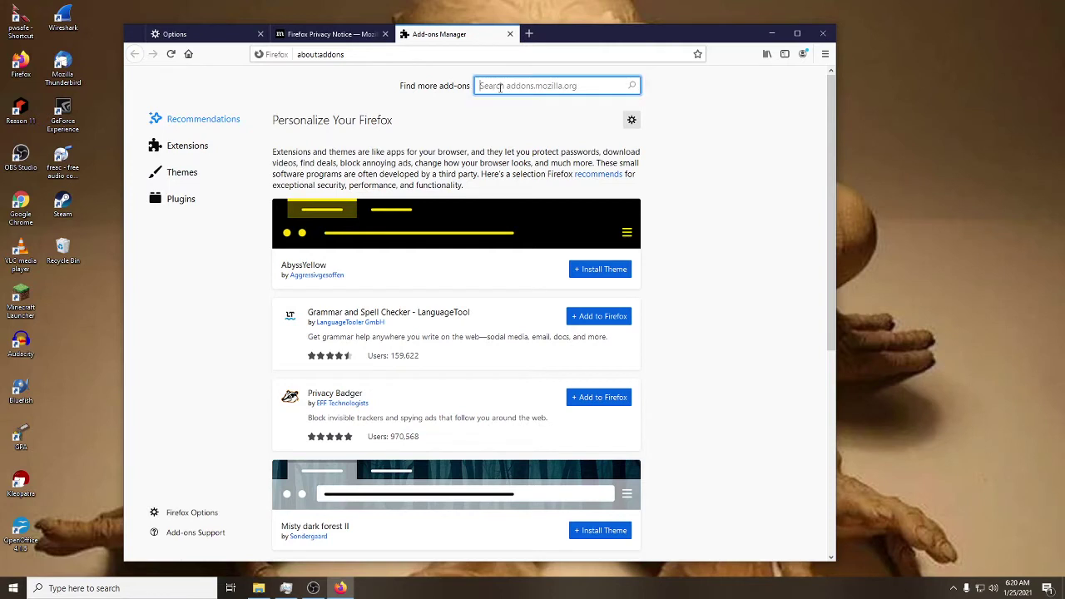
pyautogui.write('https')
pyautogui.write(' everywhe')
pyautogui.write('re')
pyautogui.press('Return')
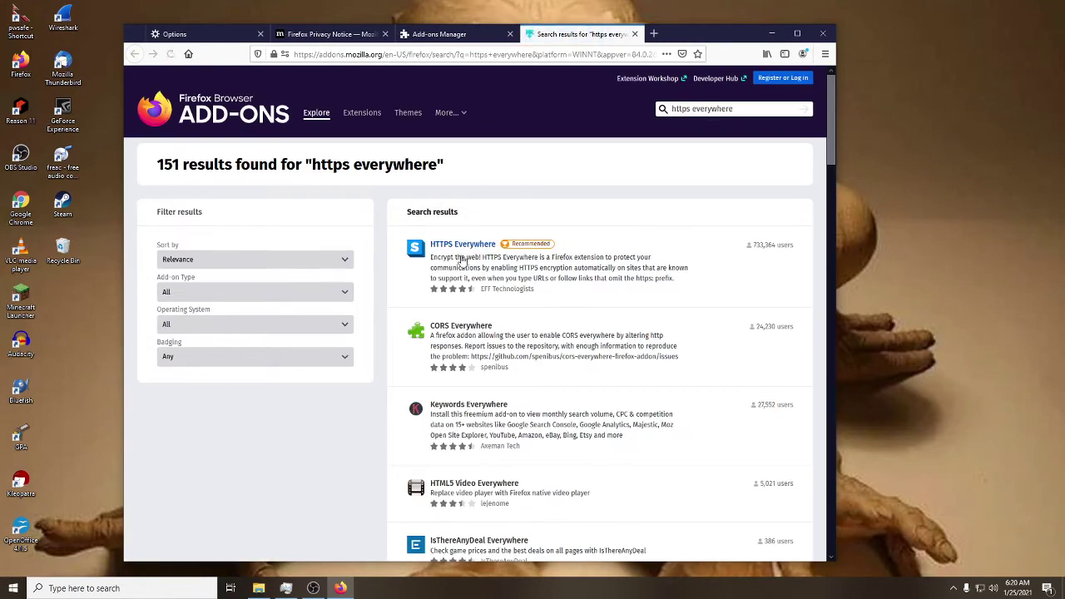
pyautogui.click(447, 247)
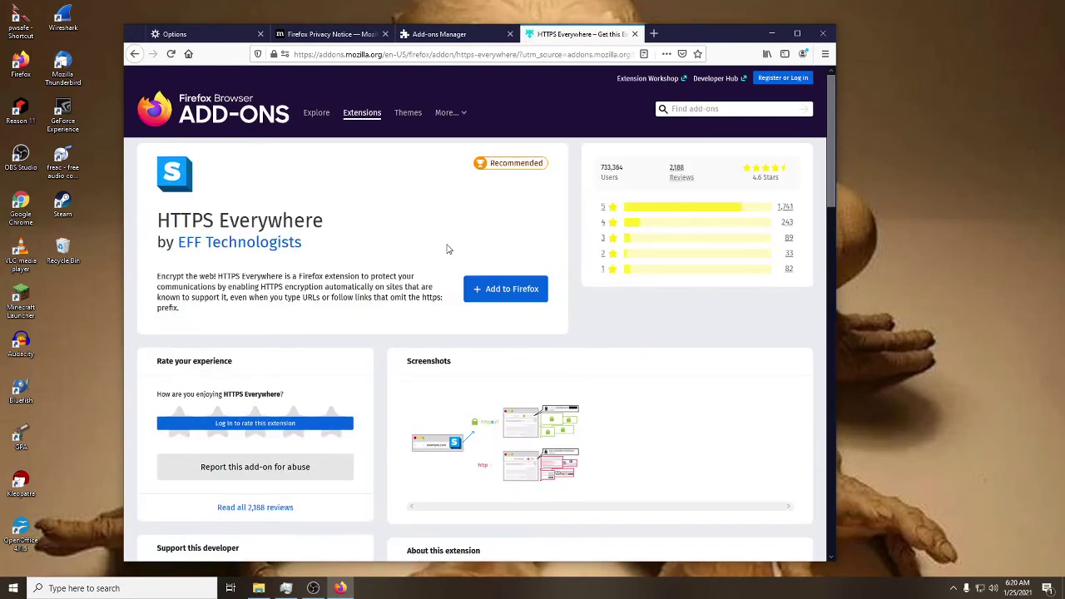
# Add HTTPS Everywhere to Firefox, grant its permissions and dismiss the confirmation.
pyautogui.click(481, 292)
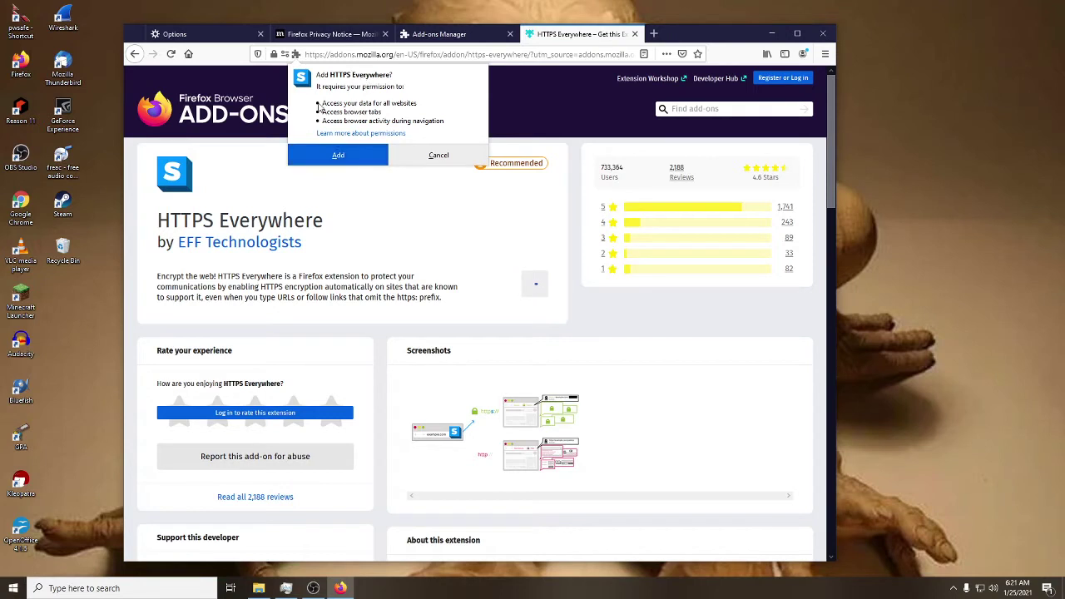
pyautogui.click(340, 158)
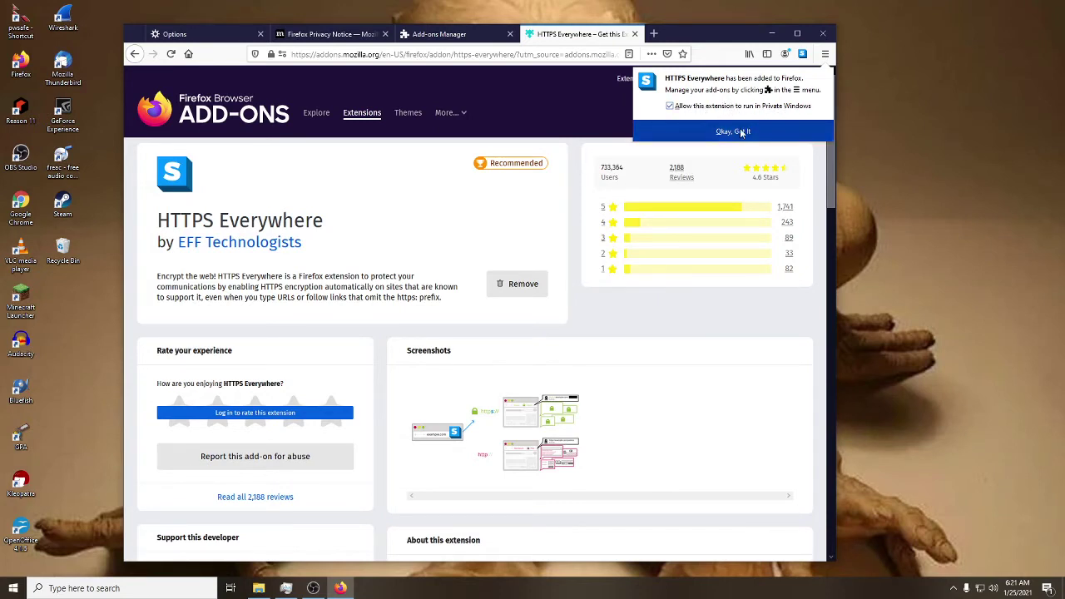
pyautogui.click(740, 133)
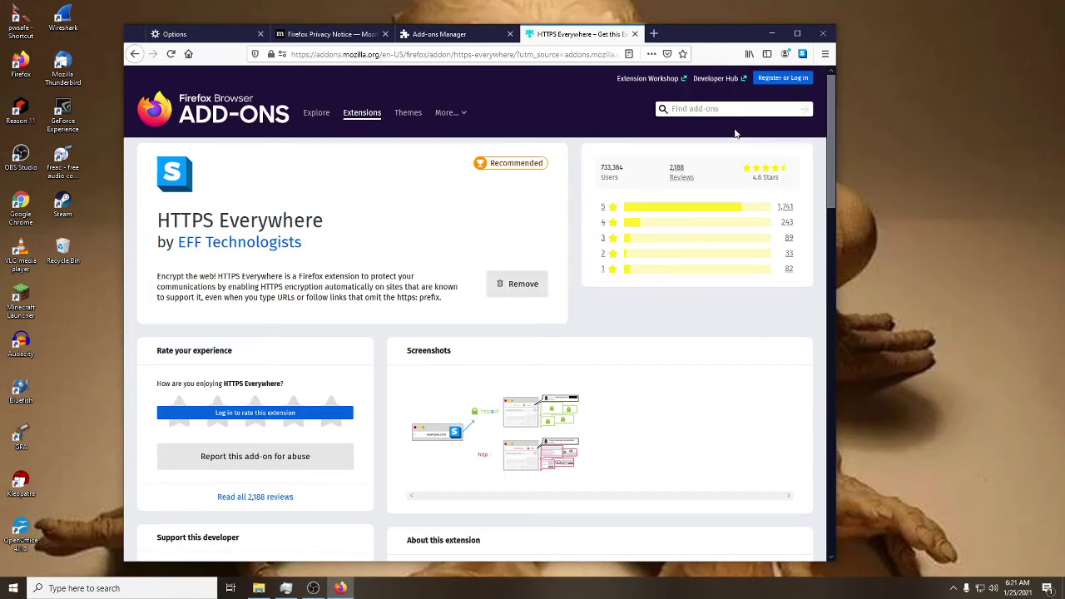
# Search the add-ons site for 'privacy badger' and open the Privacy Badger page.
pyautogui.click(634, 34)
pyautogui.moveTo(569, 91); pyautogui.dragTo(406, 88)
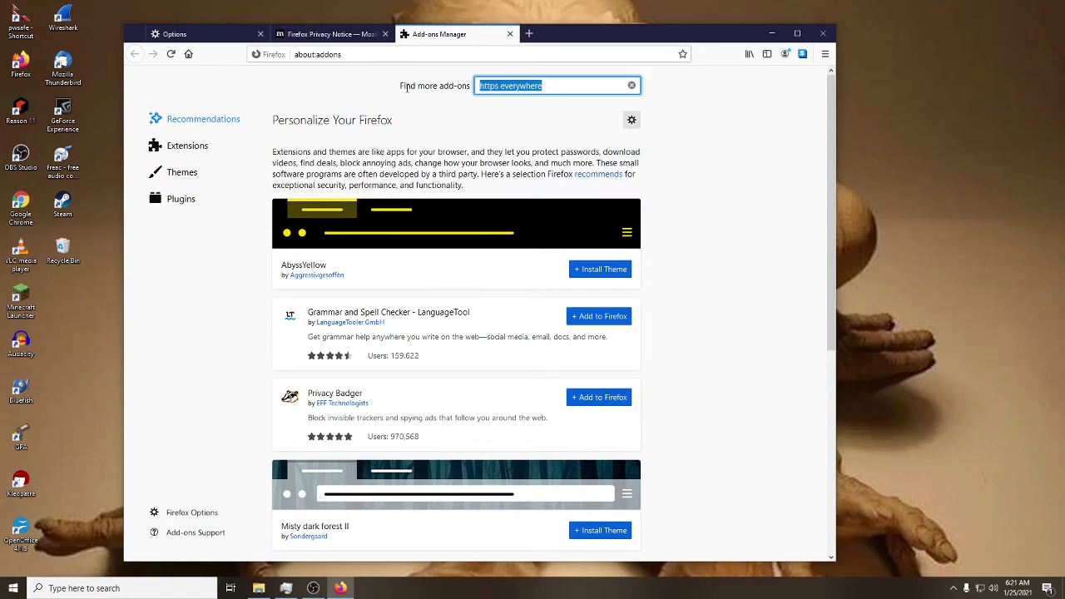
pyautogui.write('pri')
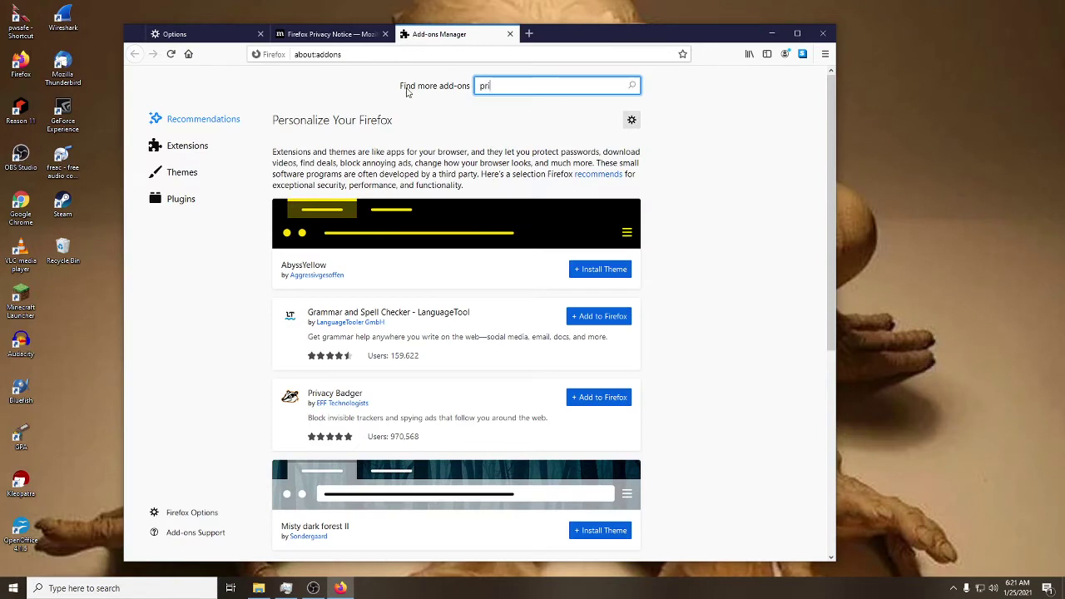
pyautogui.write('vacy ')
pyautogui.write('badger')
pyautogui.press('Return')
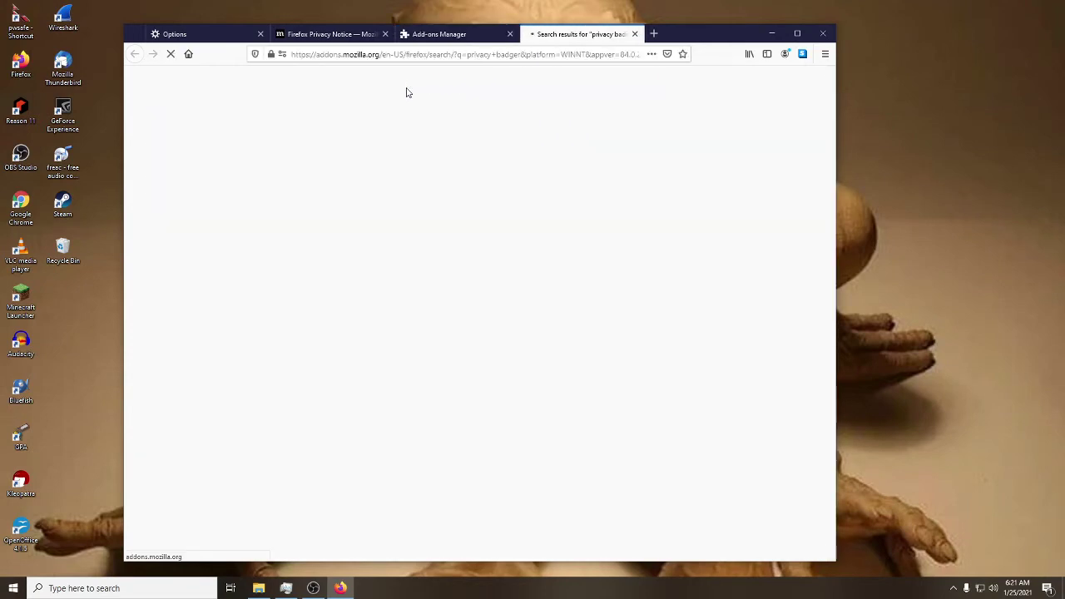
pyautogui.click(447, 246)
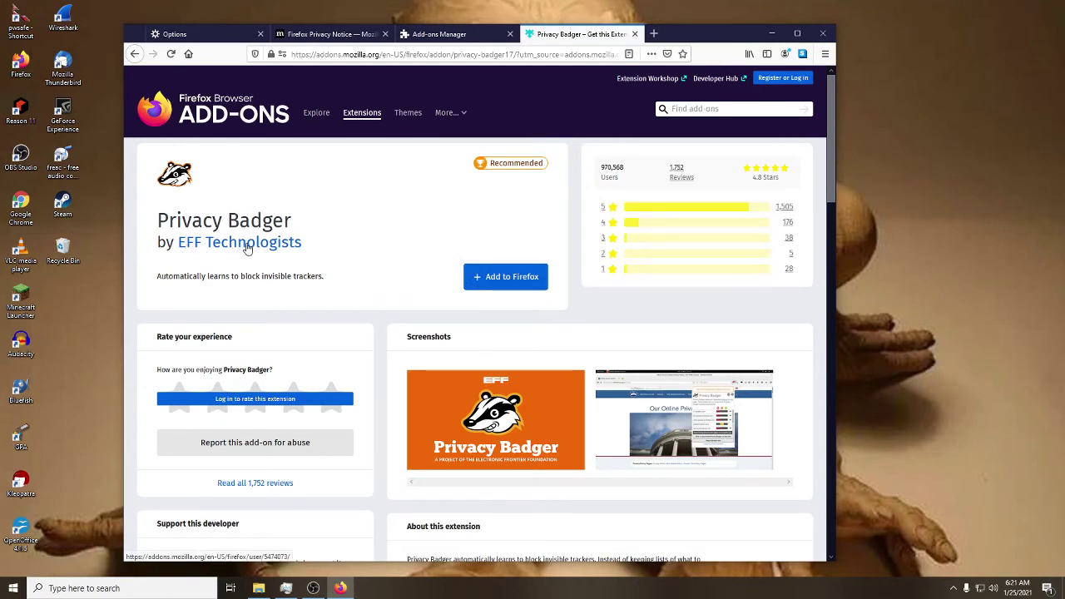
# Add Privacy Badger to Firefox, grant its permissions and dismiss the confirmation.
pyautogui.click(481, 280)
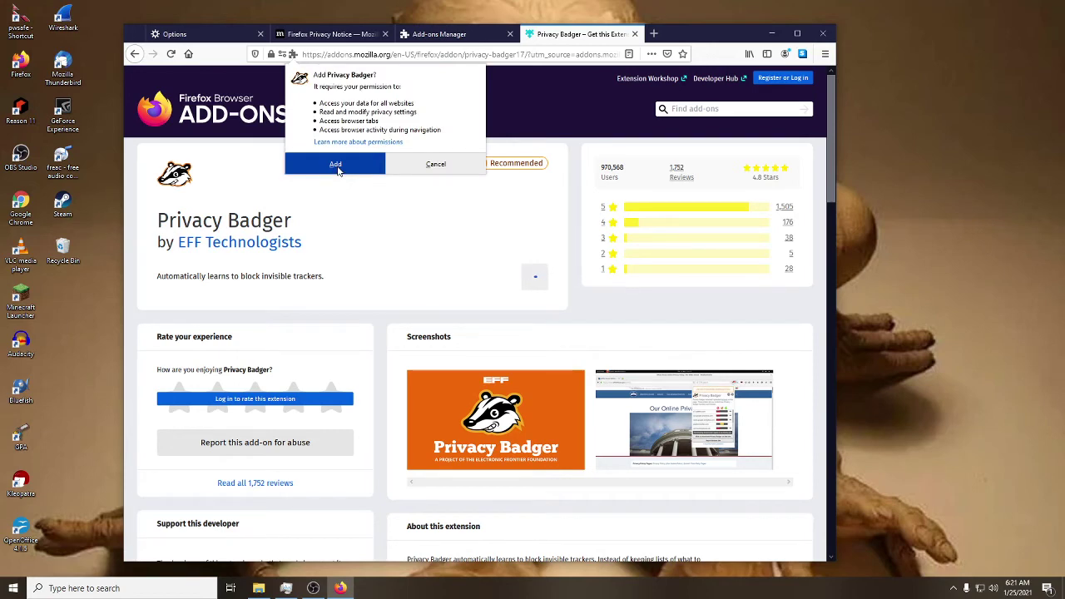
pyautogui.click(336, 166)
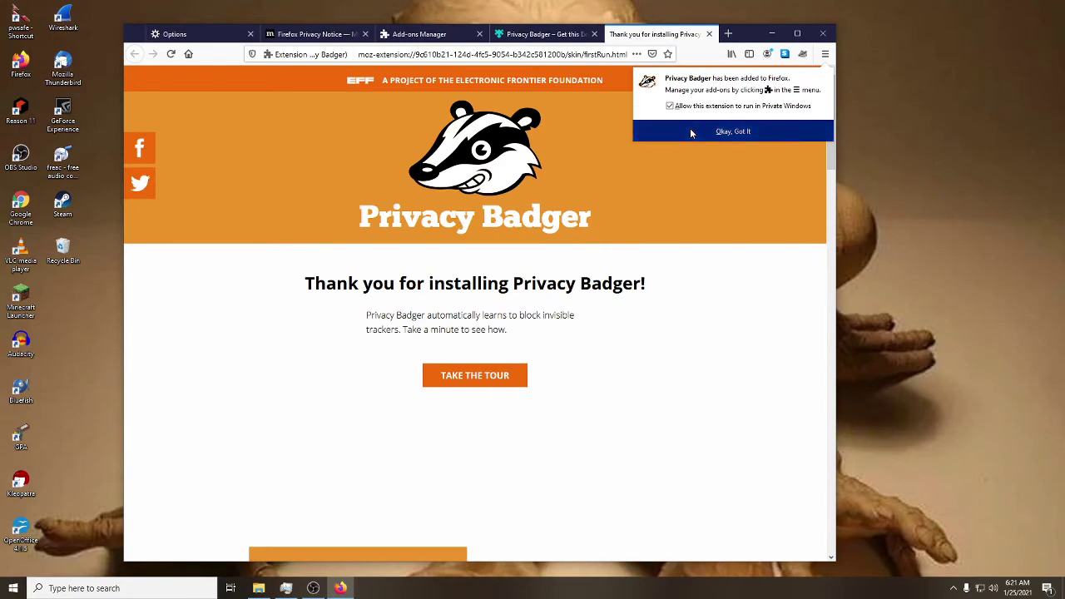
pyautogui.click(690, 133)
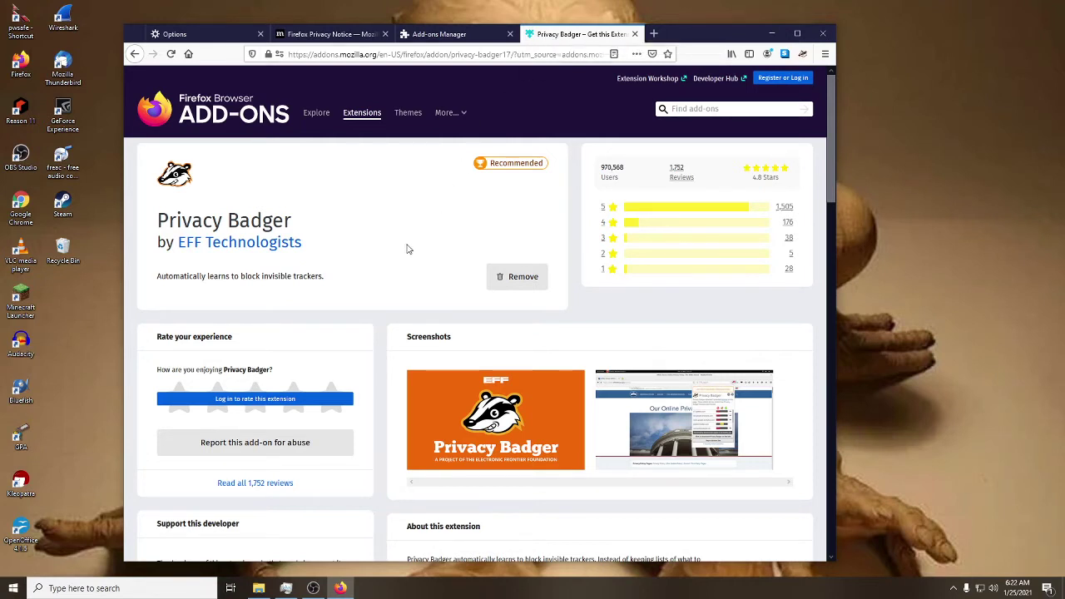
# Search the add-ons site for 'noscript' and open the NoScript Security Suite page.
pyautogui.click(441, 34)
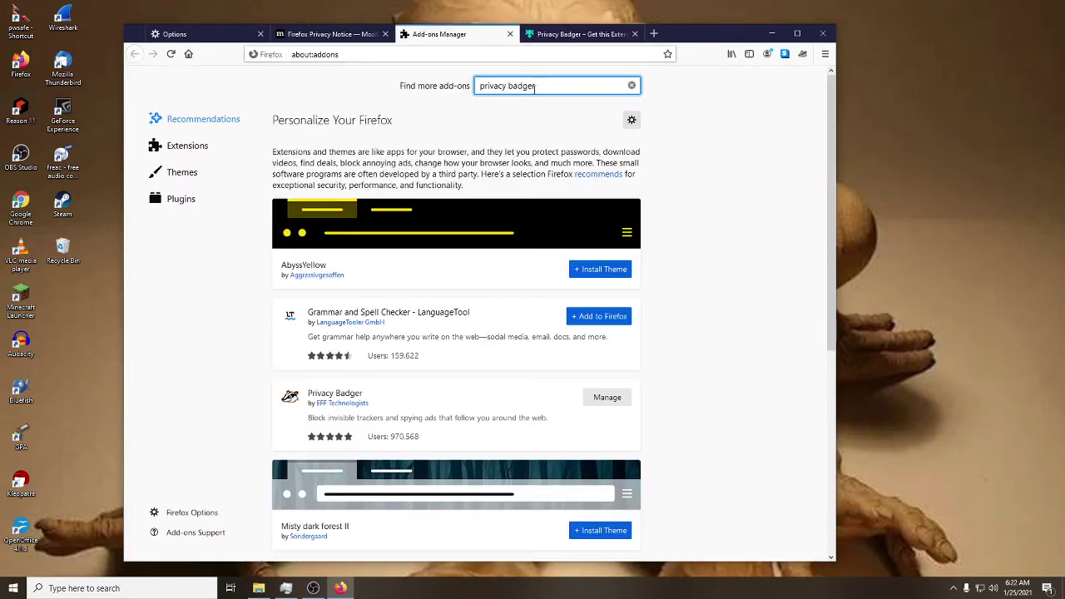
pyautogui.moveTo(534, 87); pyautogui.dragTo(465, 86)
pyautogui.press('BackSpace')
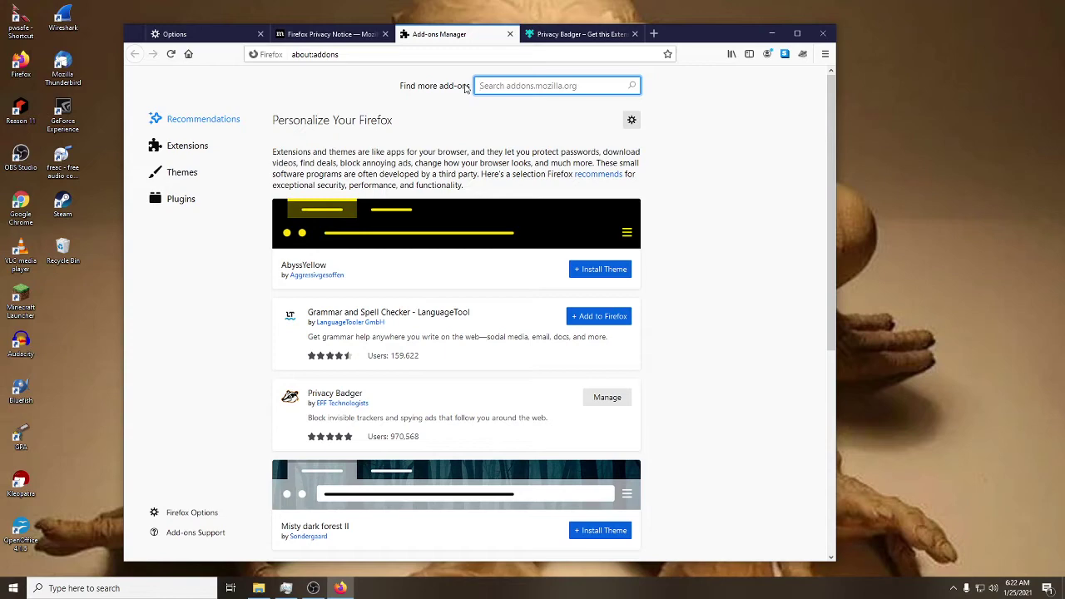
pyautogui.write('noscri')
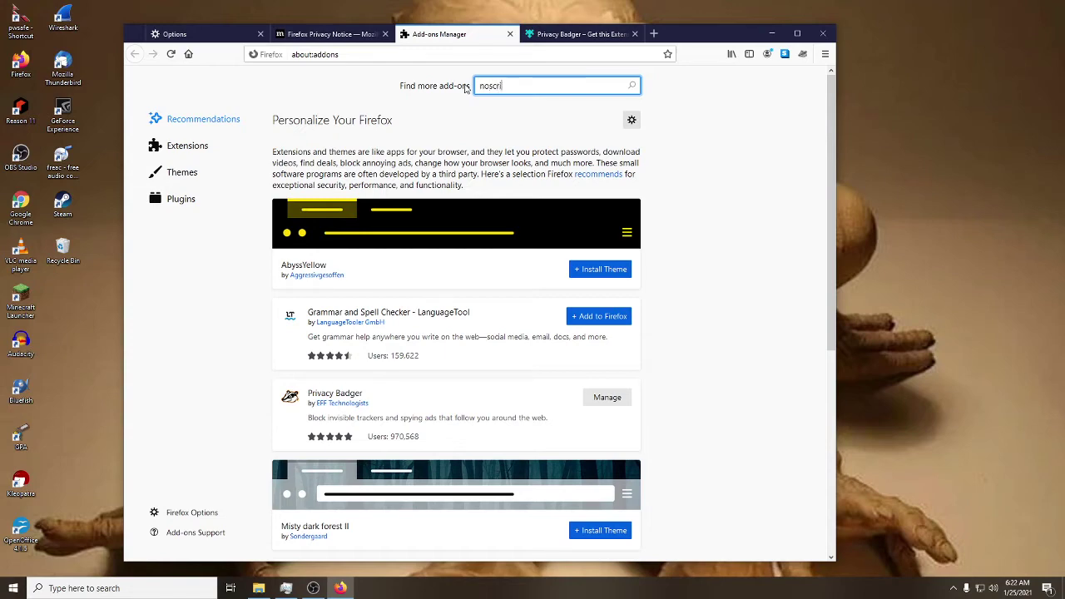
pyautogui.write('pt')
pyautogui.press('Return')
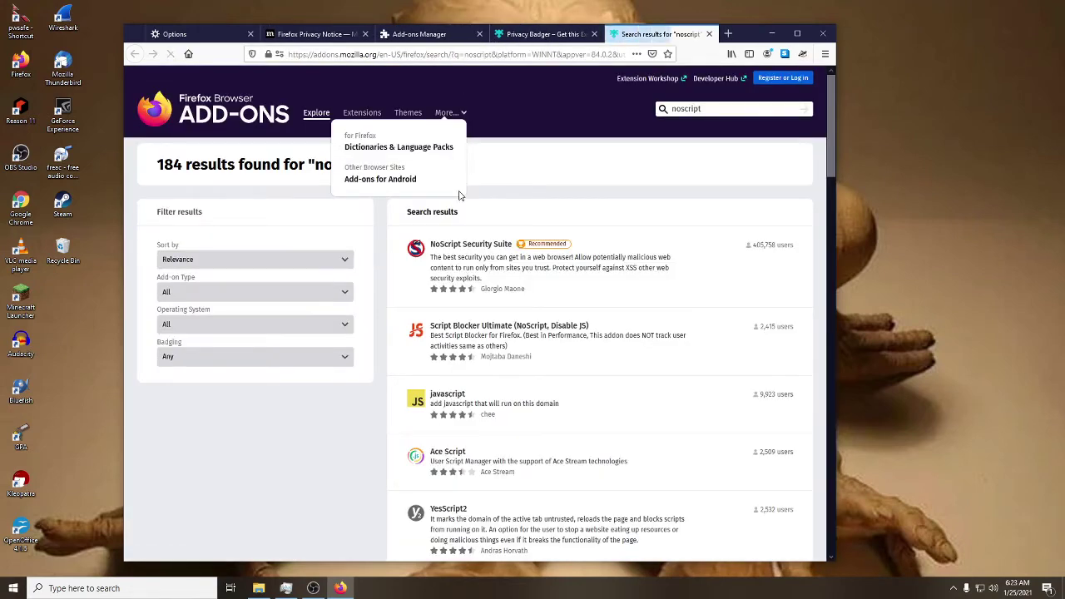
pyautogui.click(462, 245)
# Install NoScript allowed in private windows, then maximize the browser window.
pyautogui.click(500, 284)
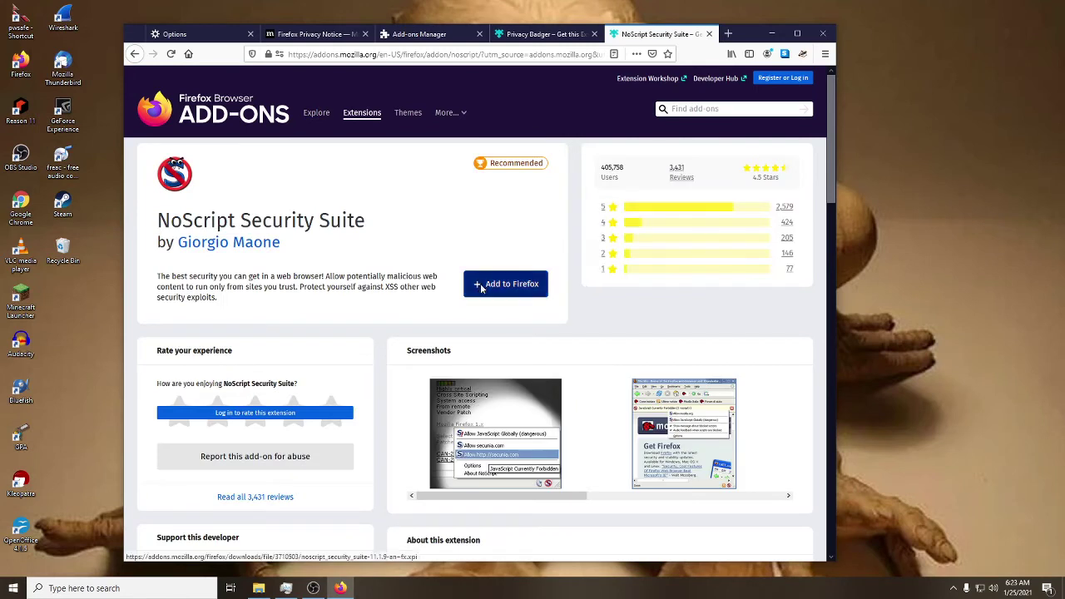
pyautogui.click(341, 157)
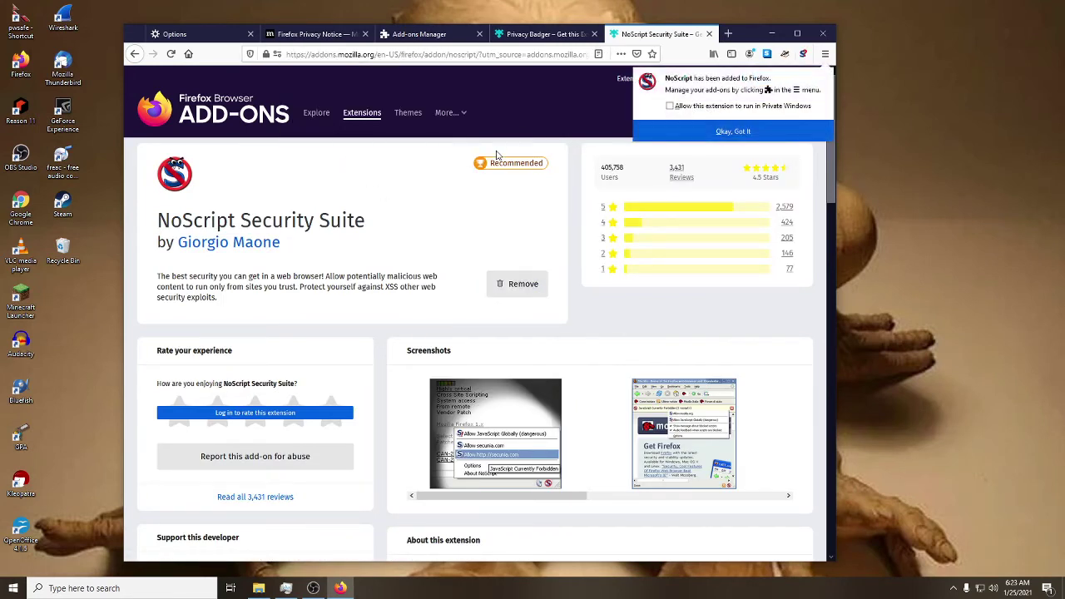
pyautogui.click(669, 106)
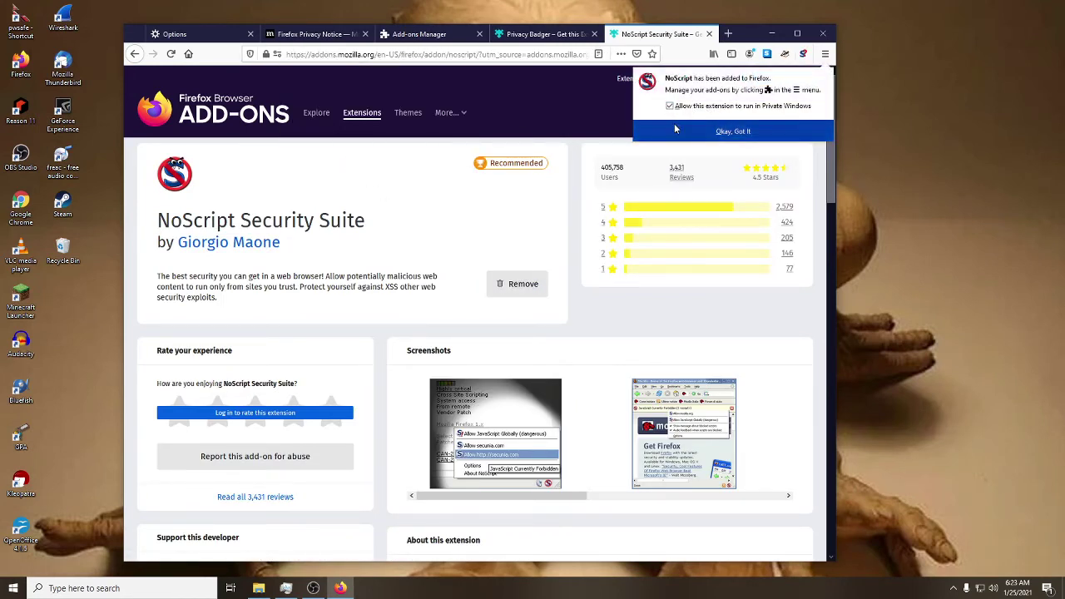
pyautogui.click(715, 130)
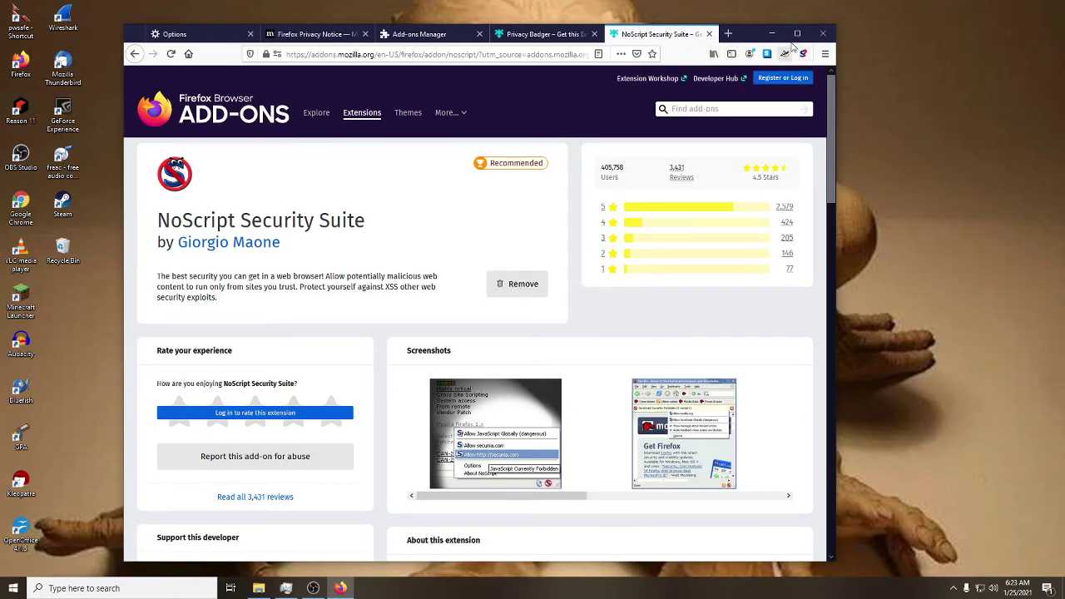
pyautogui.click(797, 34)
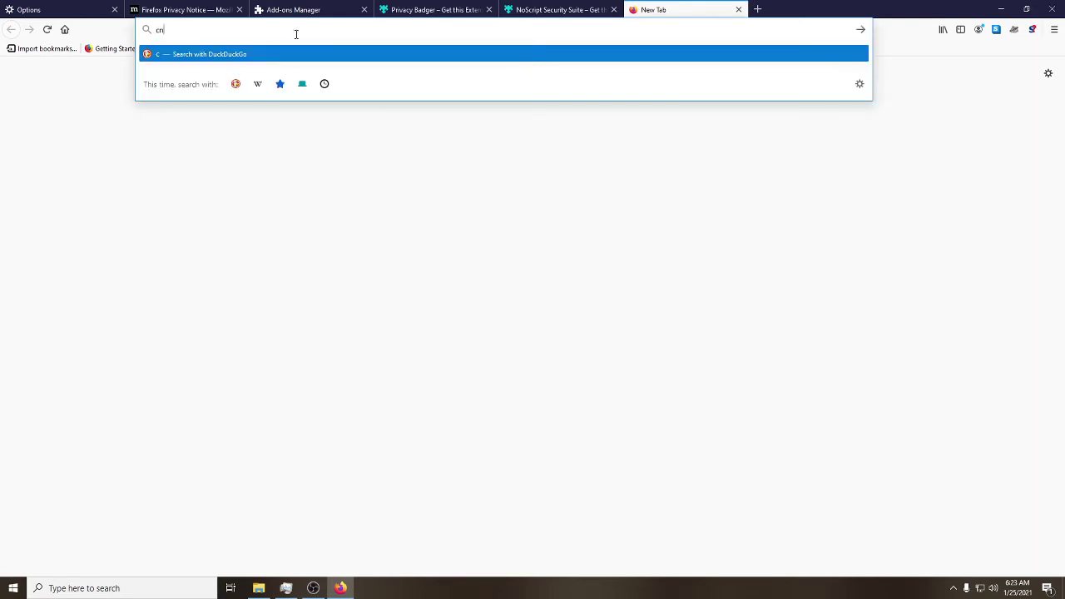
# Load cnn.com in the browser.
pyautogui.write('n.com')
pyautogui.press('Return')
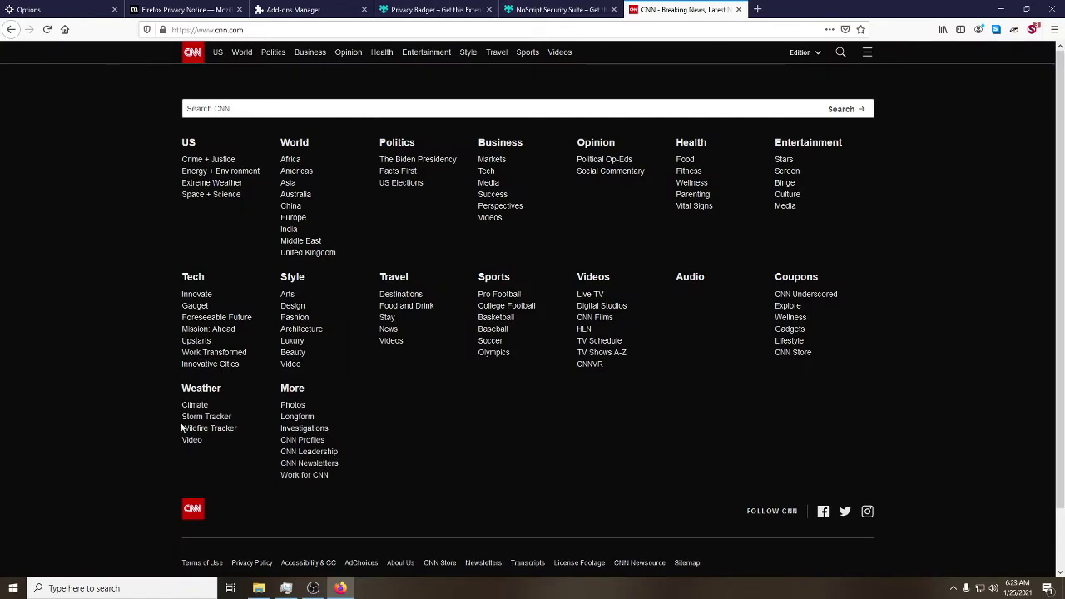
pyautogui.moveTo(1060, 258)
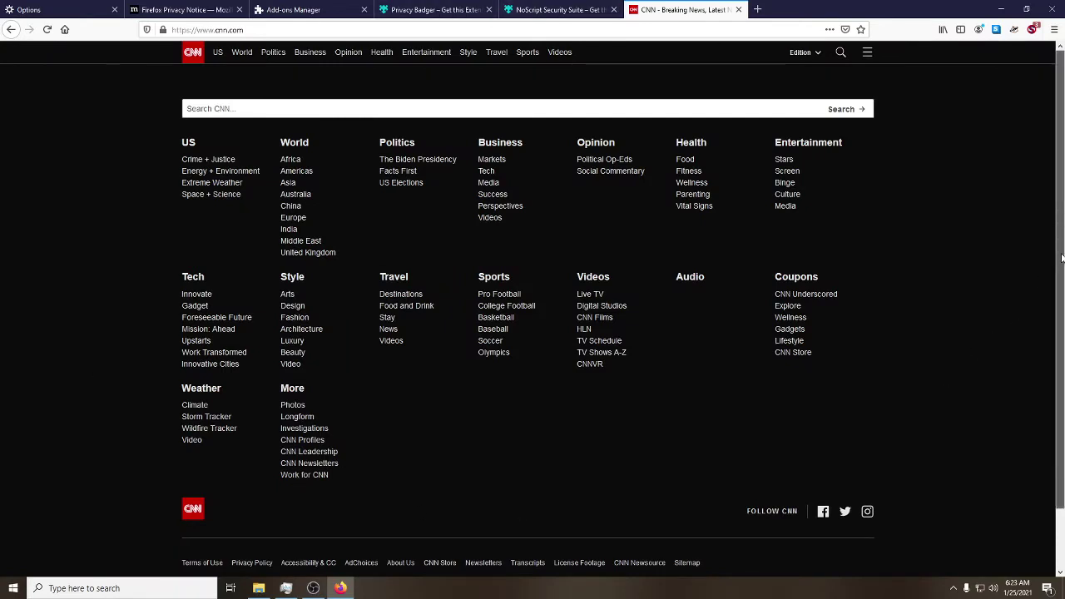
pyautogui.scroll(-2, 549, 208)
pyautogui.scroll(2, 291, 150)
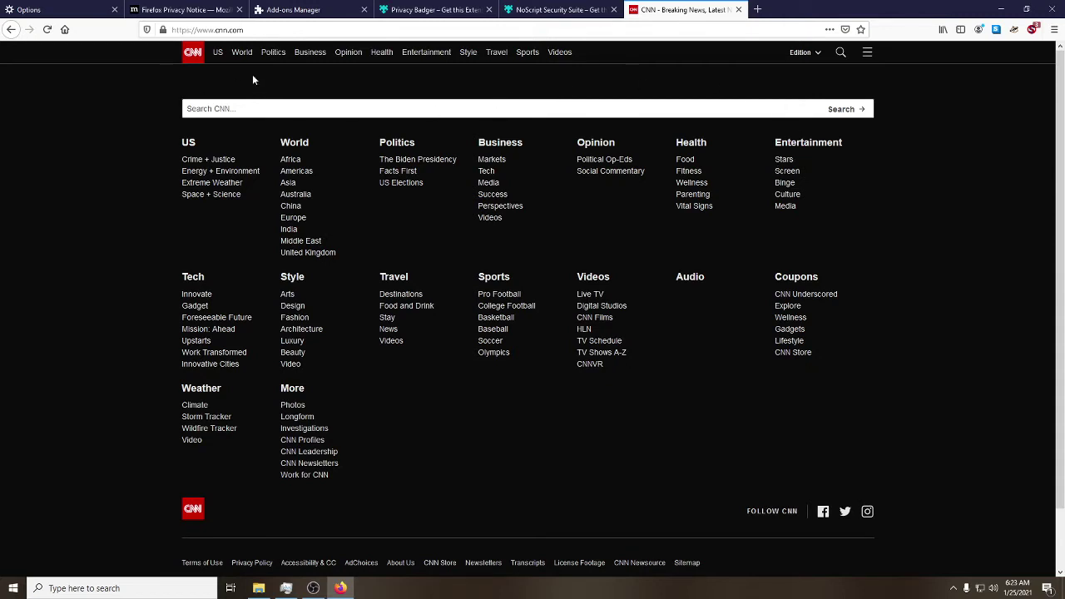
# Review NoScript's script permissions for CNN, then close its panel and reload the page.
pyautogui.click(1033, 30)
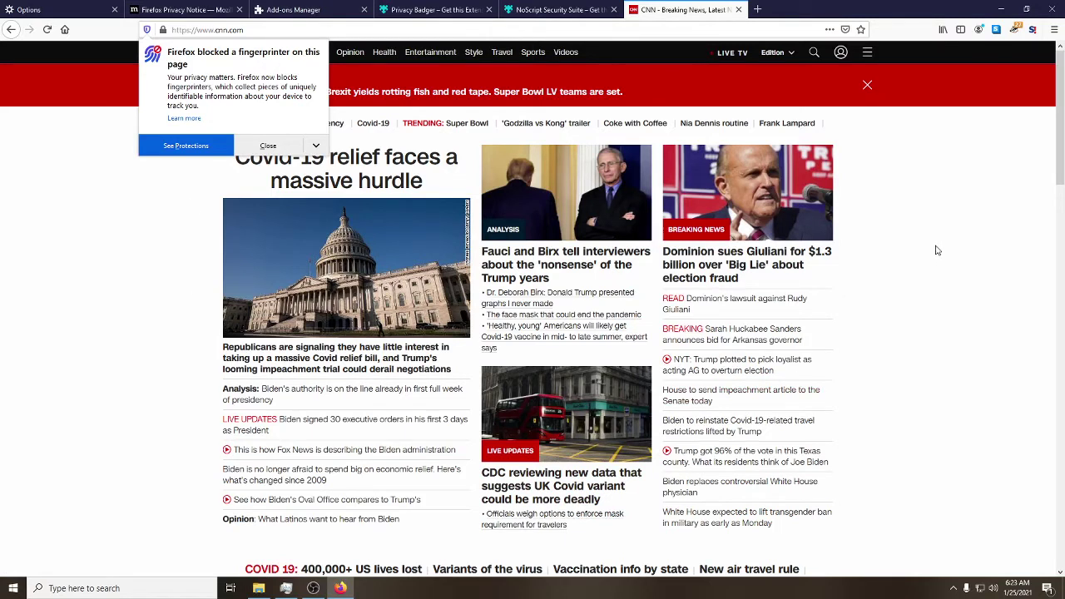
pyautogui.click(1032, 30)
pyautogui.click(995, 55)
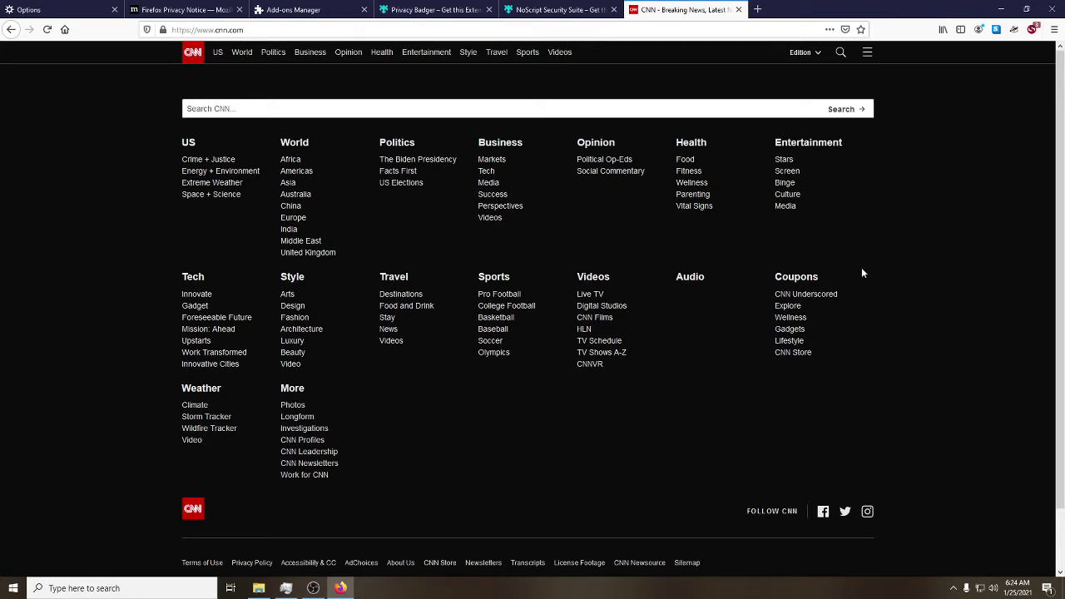
# Search the add-ons site for 'ublock' and open the uBlock Origin page.
pyautogui.click(308, 11)
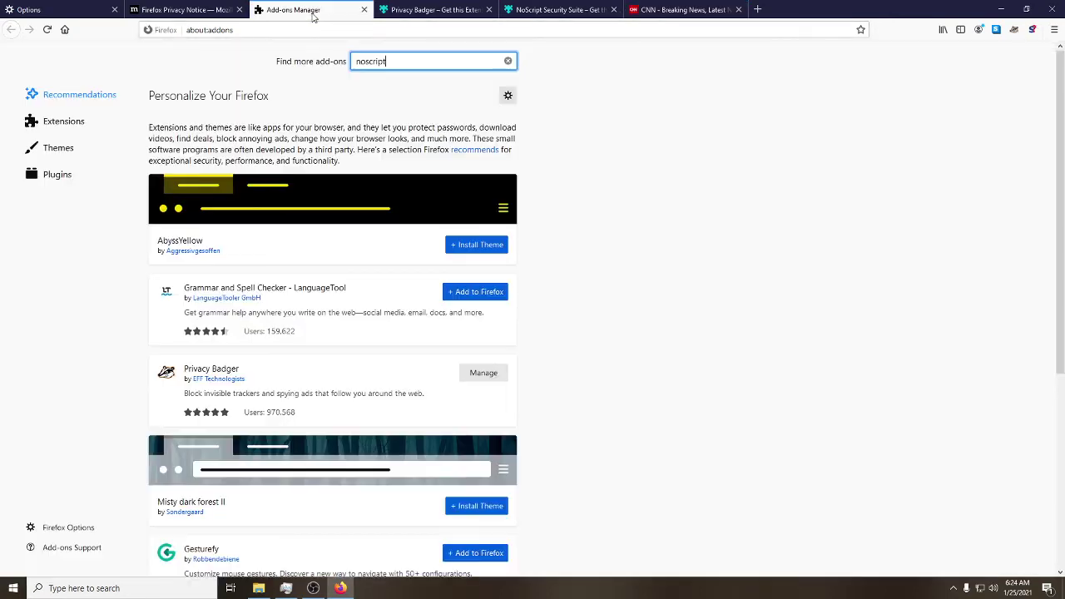
pyautogui.moveTo(402, 64); pyautogui.dragTo(267, 61)
pyautogui.write('ublock origin')
pyautogui.press('Return')
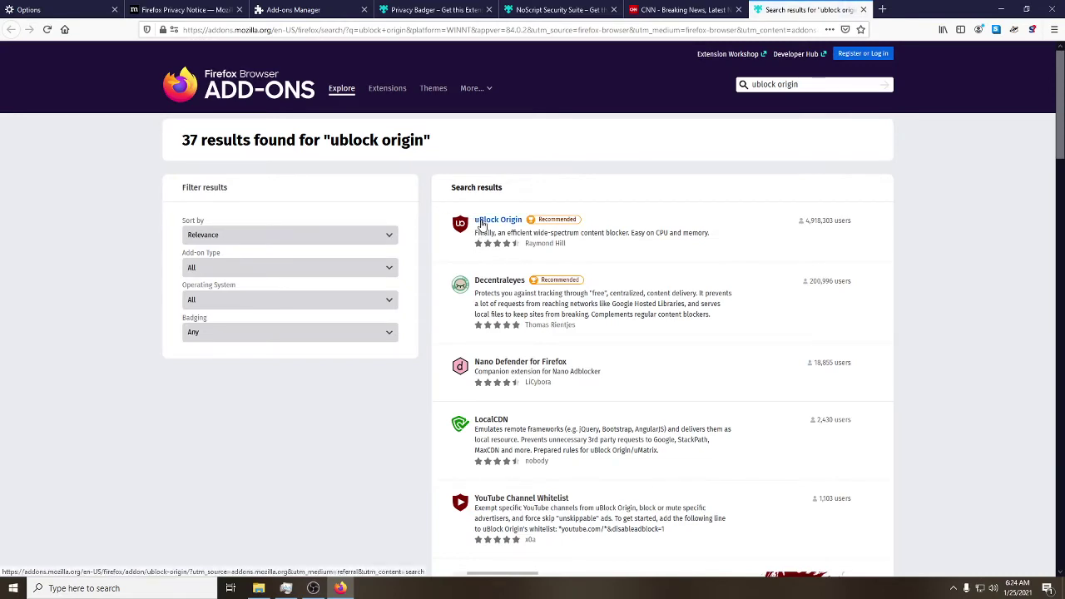
pyautogui.click(481, 221)
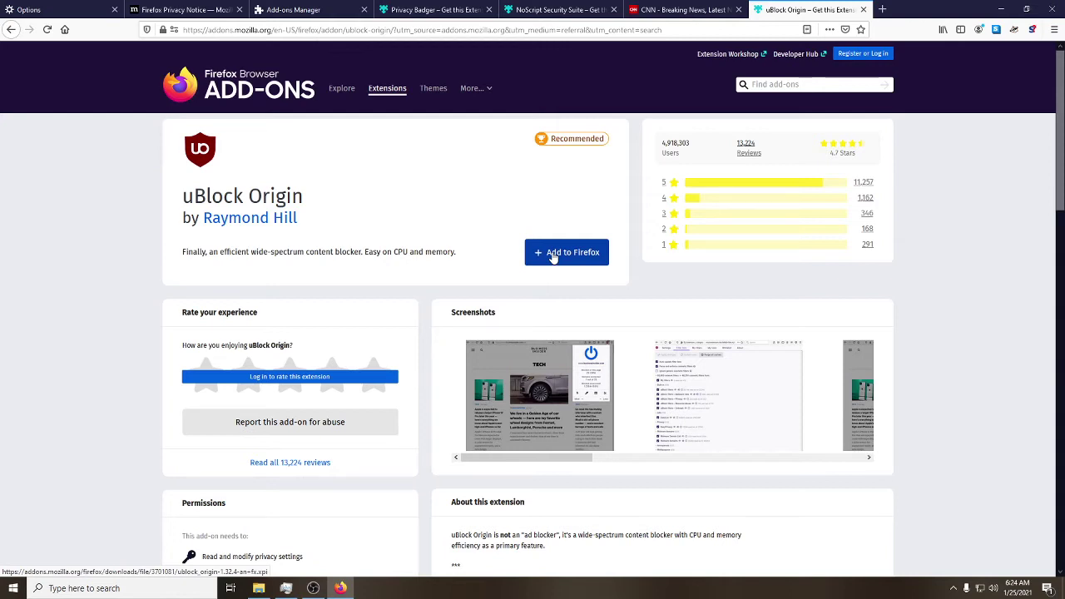
# Add uBlock Origin to Firefox, approving its permissions and allowing it in private windows.
pyautogui.click(553, 257)
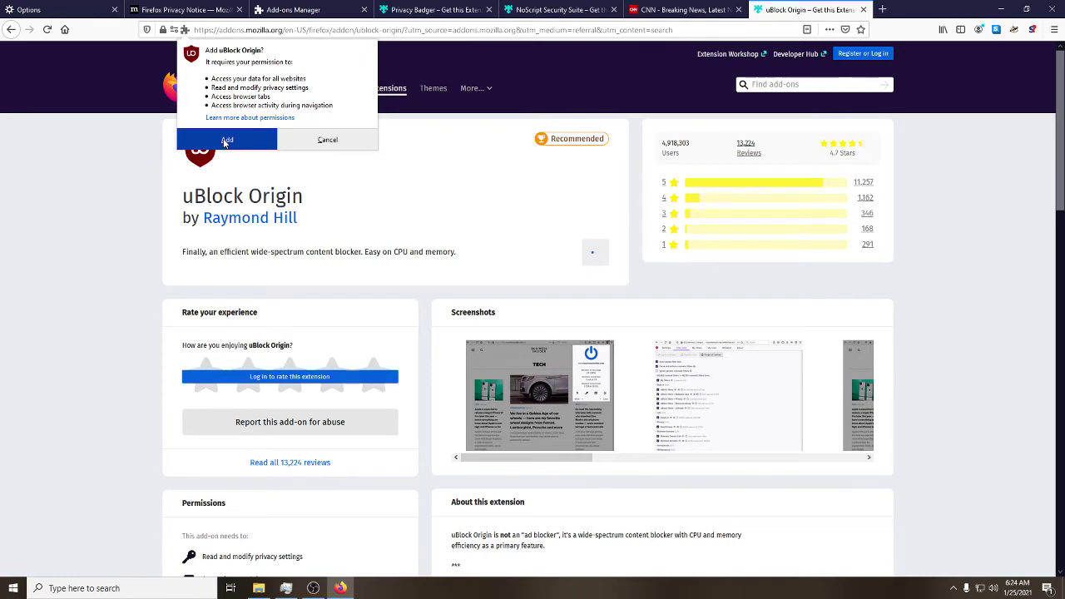
pyautogui.click(225, 141)
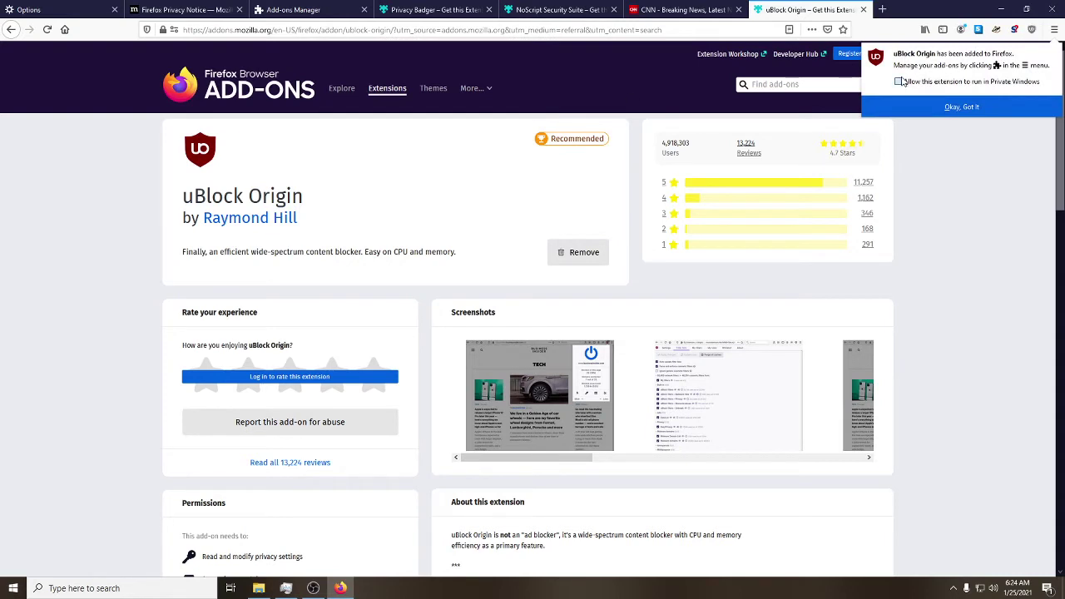
pyautogui.click(902, 81)
pyautogui.click(929, 108)
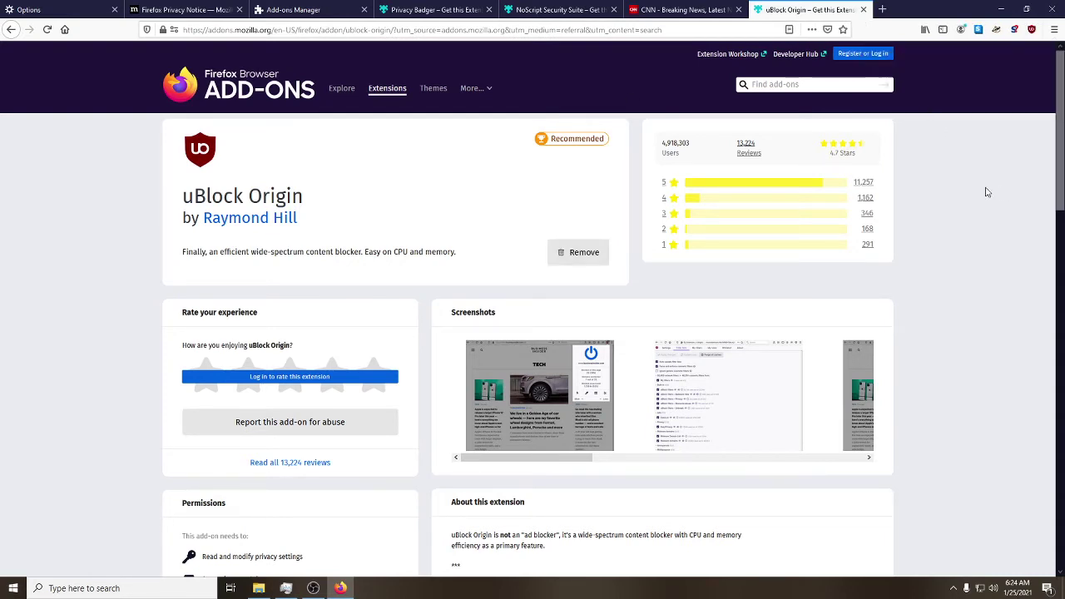
# Search the add-ons site for 'ghostery' and open the Ghostery – Privacy Ad Blocker page.
pyautogui.click(782, 85)
pyautogui.click(790, 86)
pyautogui.write('gh')
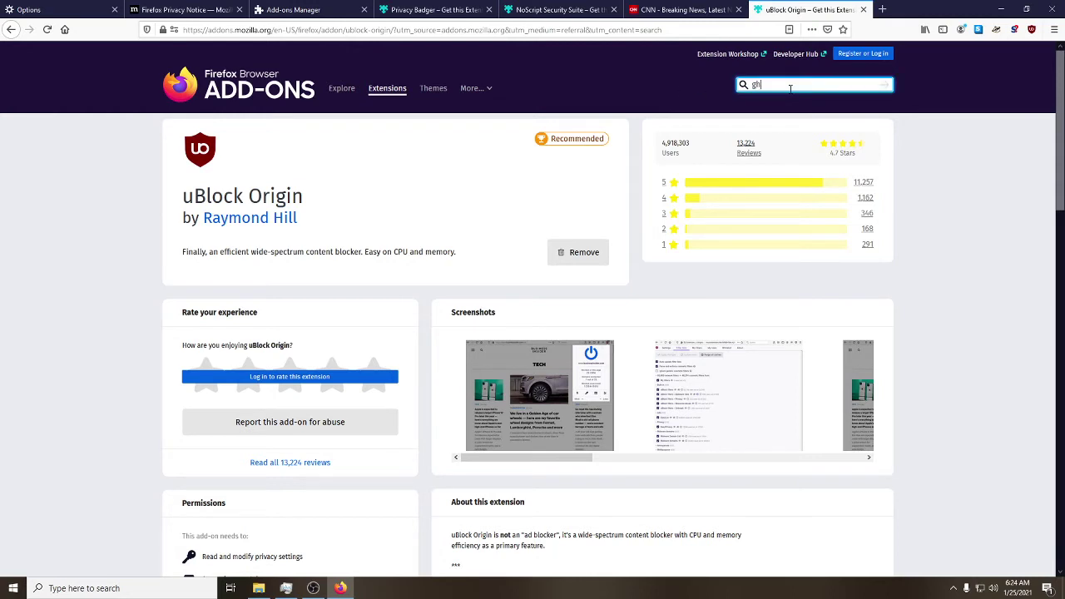
pyautogui.write('ostery')
pyautogui.press('Return')
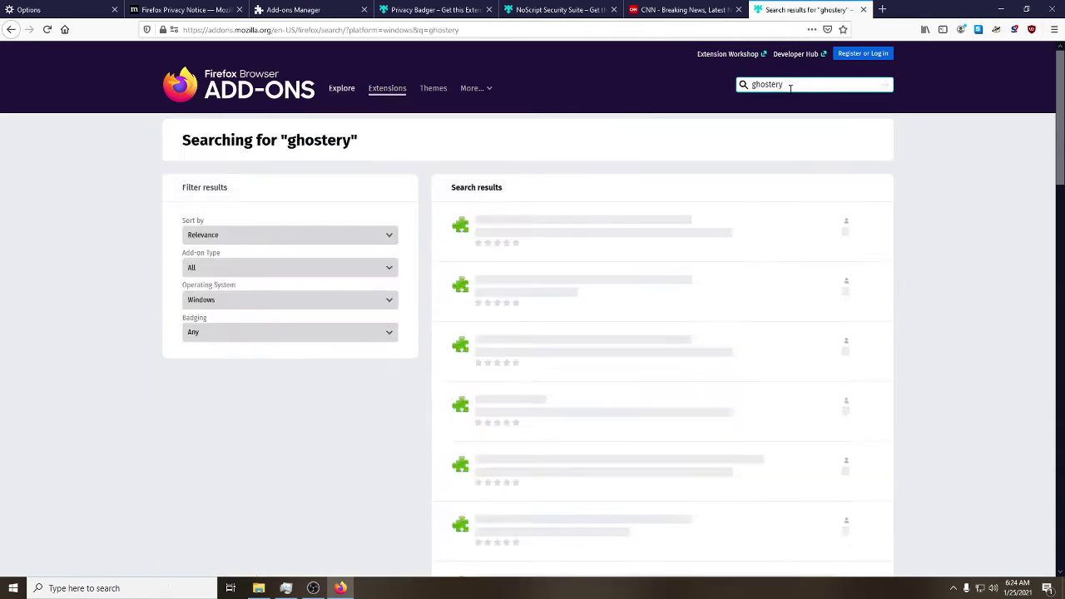
pyautogui.click(533, 222)
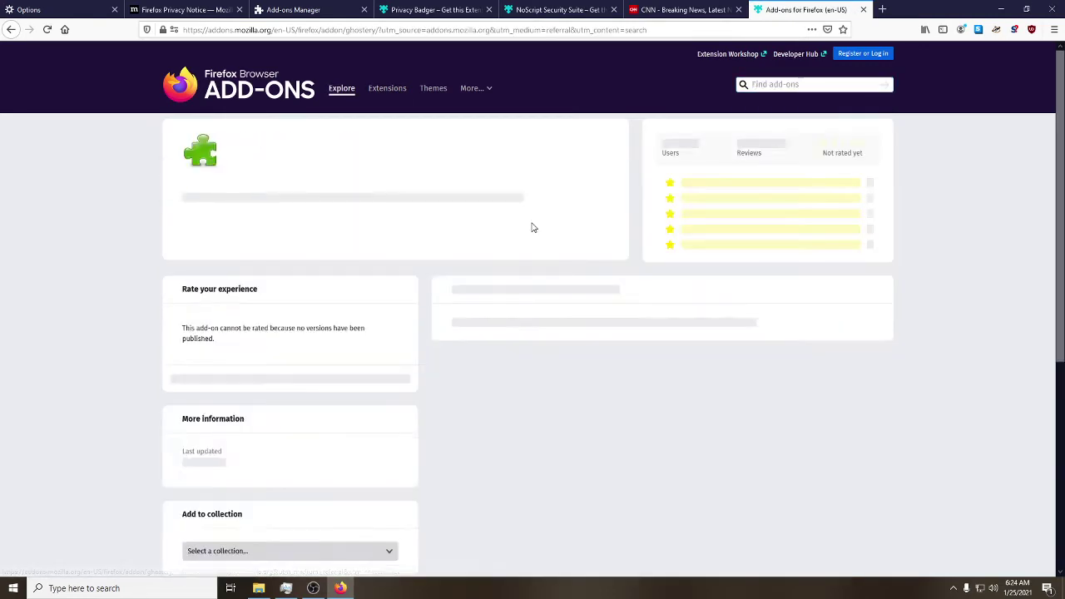
# Add Ghostery to Firefox, approve its permissions, and close the Ghostery Hub welcome tab.
pyautogui.click(540, 259)
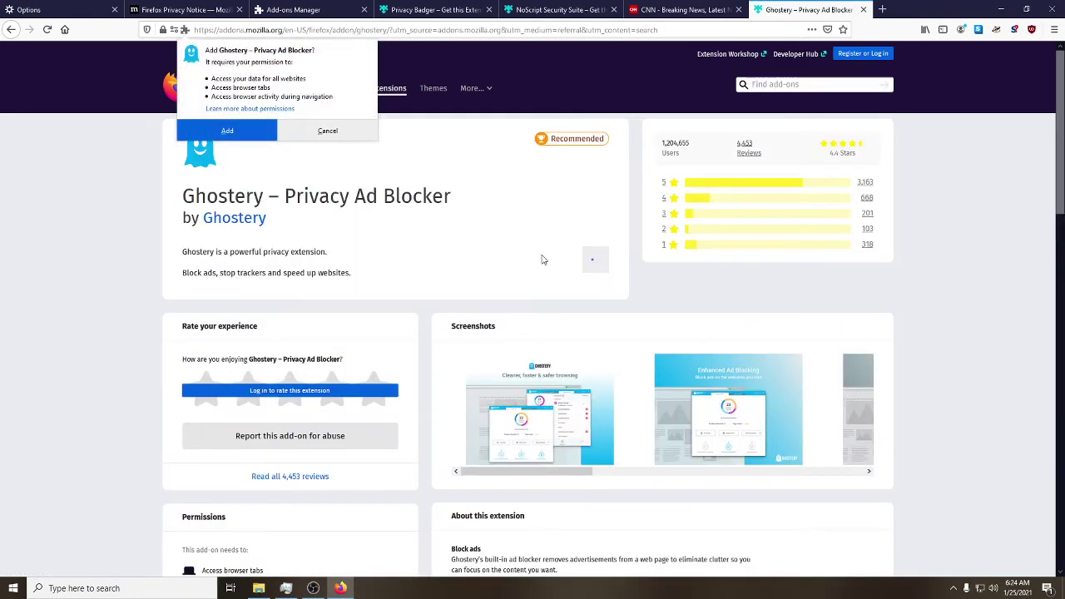
pyautogui.click(227, 131)
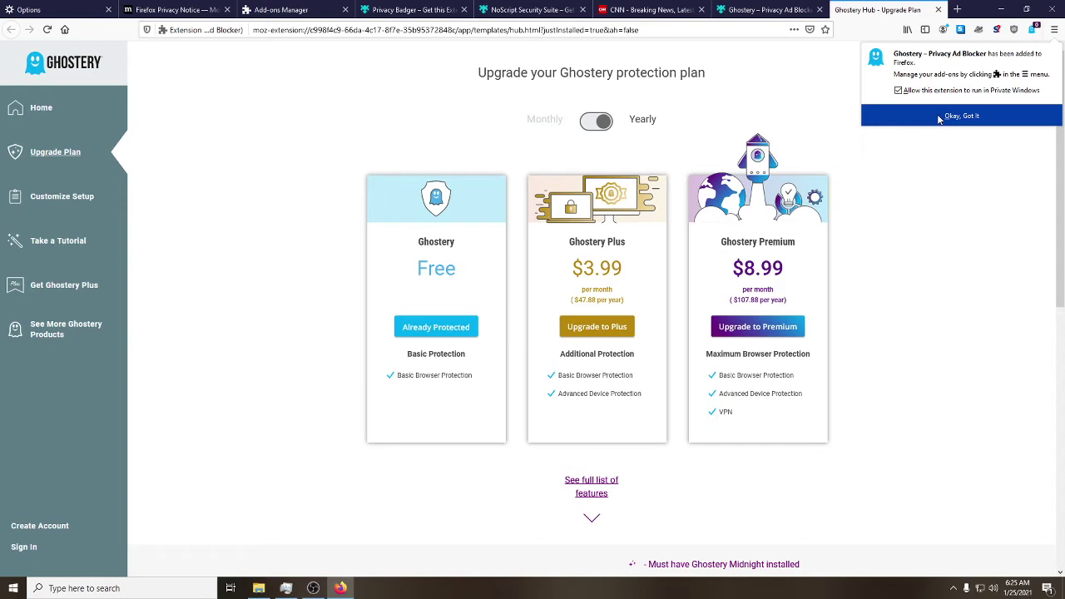
pyautogui.click(938, 116)
pyautogui.hotkey('ctrl', 'w')
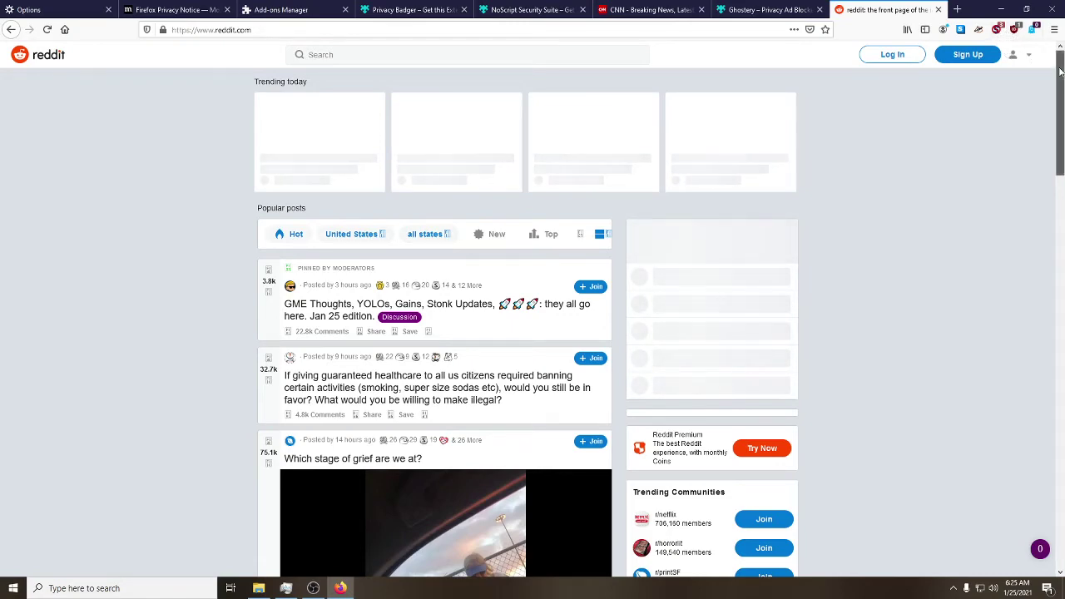
# Review reddit.com's blocked scripts in the NoScript panel, then close it to reload the page.
pyautogui.moveTo(1059, 91)
pyautogui.mouseDown()
pyautogui.moveTo(1062, 386)
pyautogui.moveTo(1062, 84)
pyautogui.mouseUp()
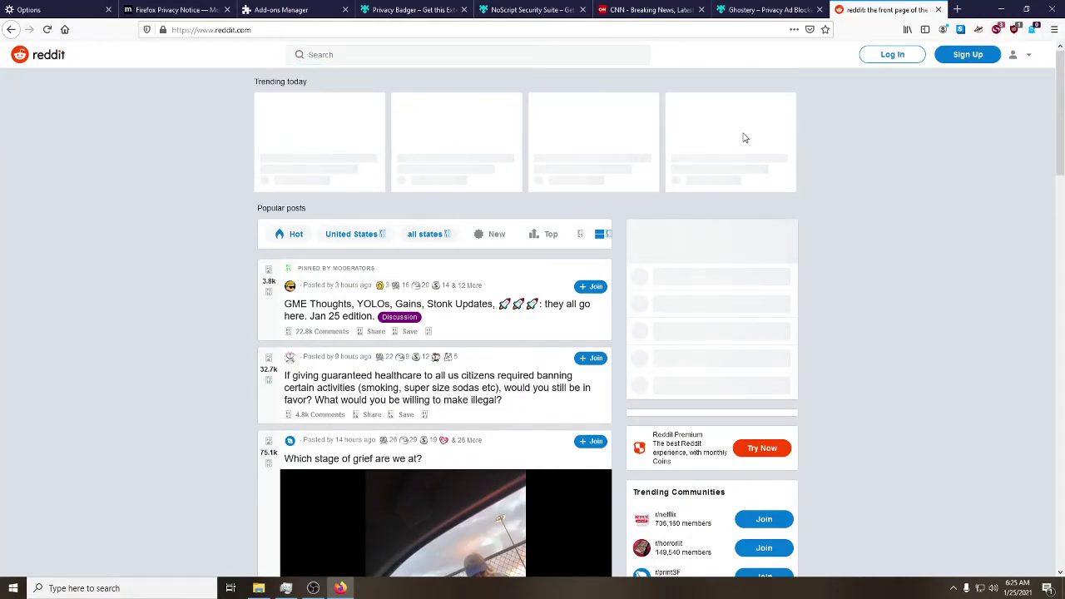
pyautogui.click(996, 31)
pyautogui.click(957, 54)
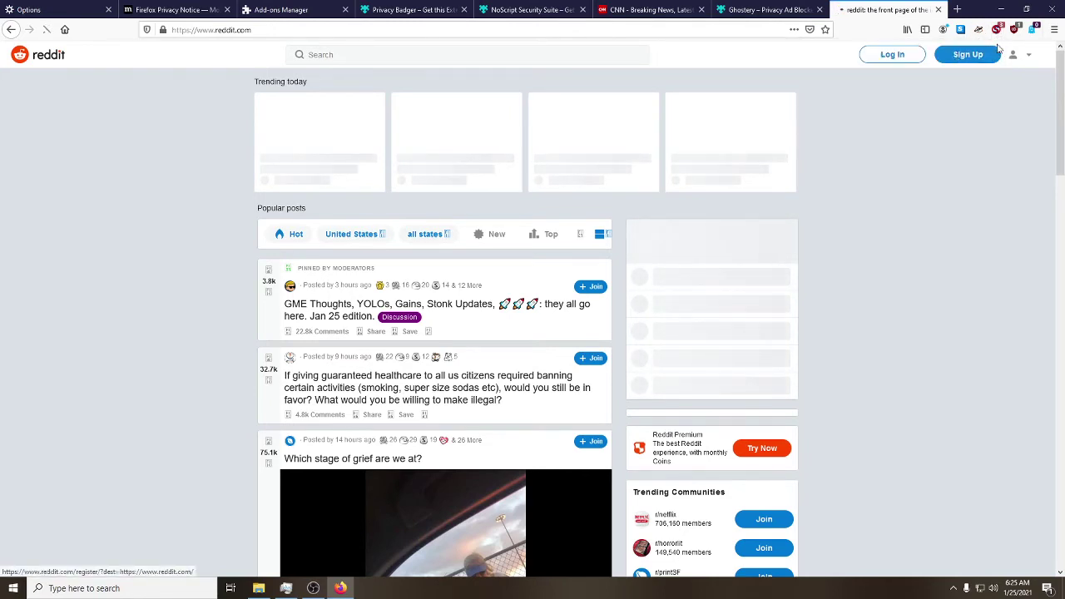